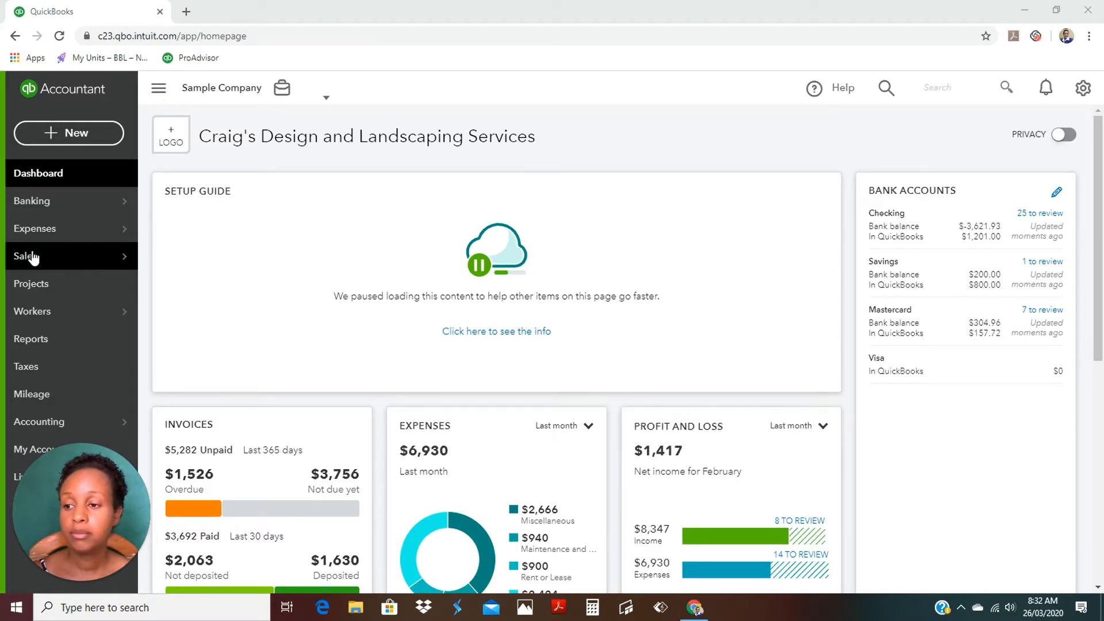
# Open Sales > Customers to list customers like Amy's Bird Sanctuary and Cool Cars.
pyautogui.moveTo(30, 254)
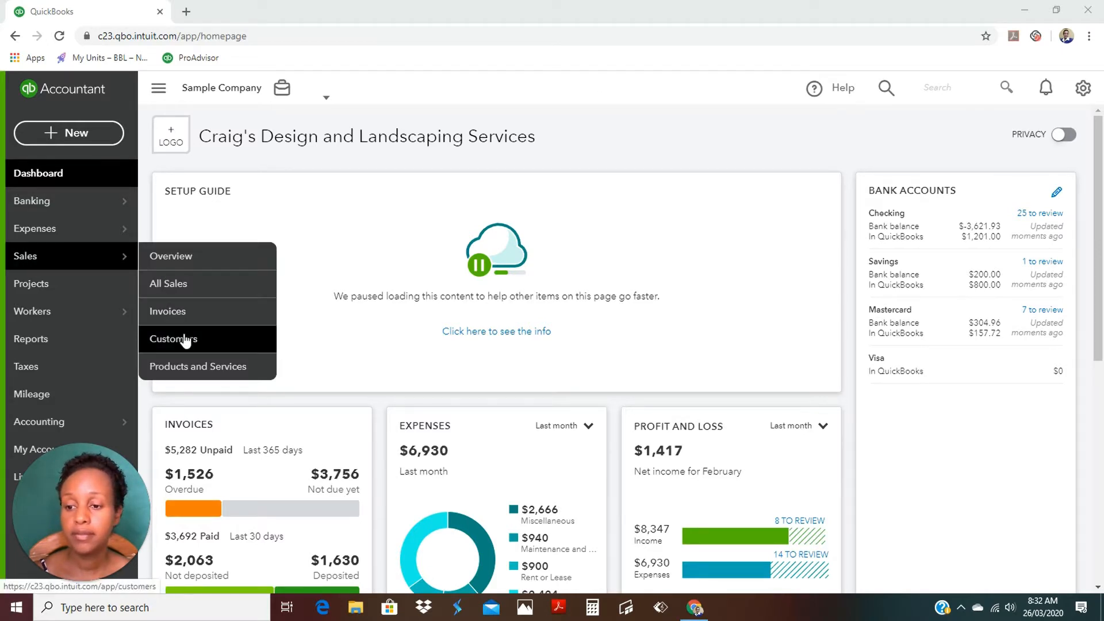
pyautogui.click(167, 341)
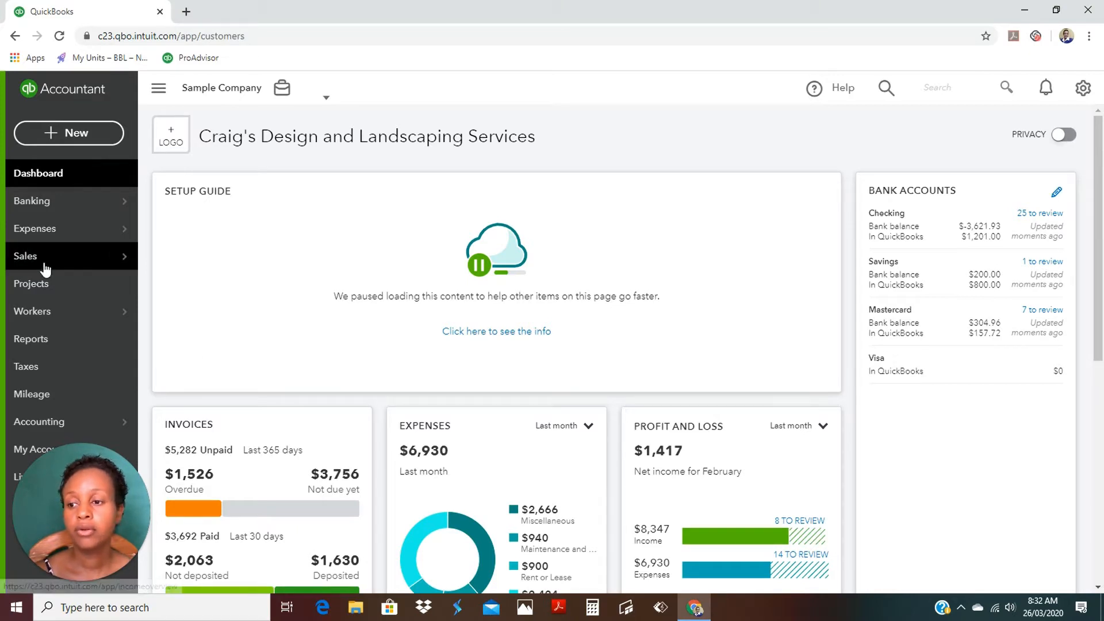
pyautogui.moveTo(44, 269)
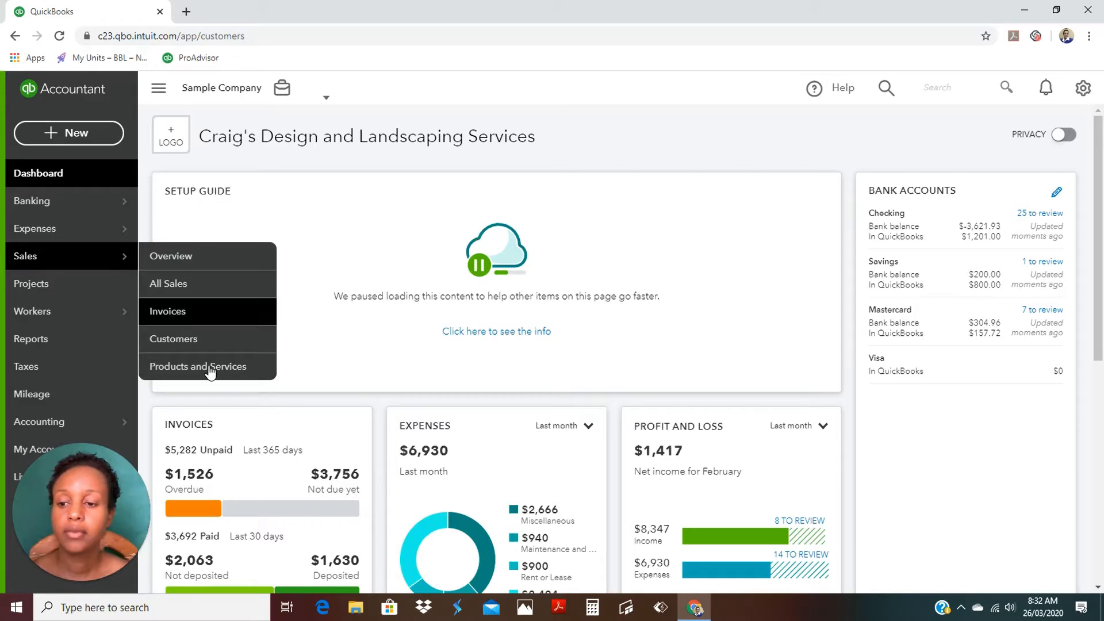
pyautogui.click(173, 343)
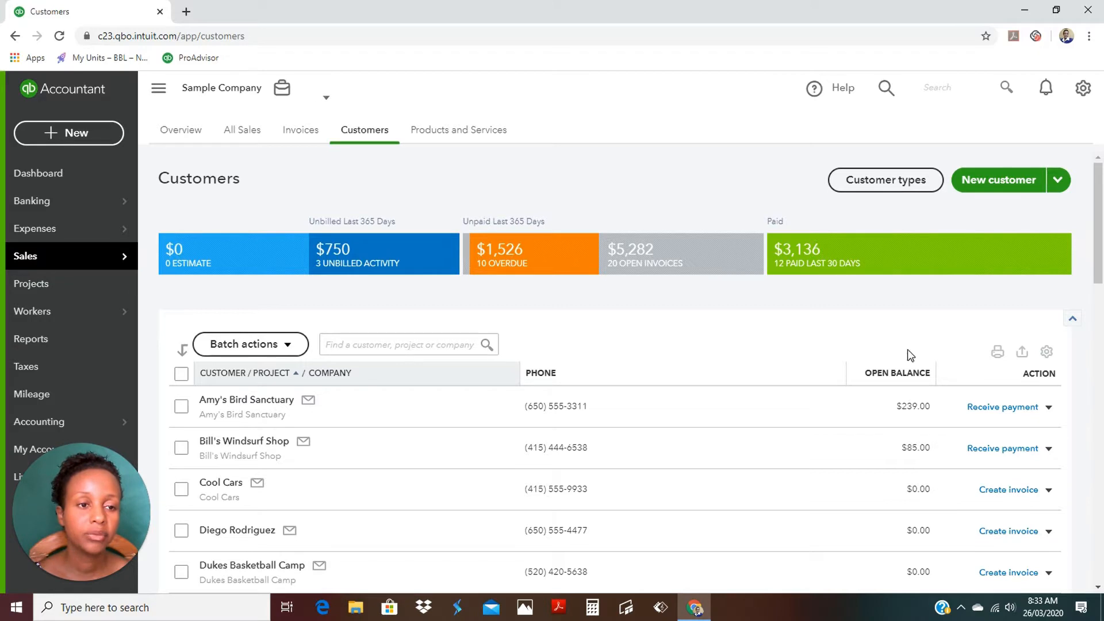
# Start Import customers from the New customer menu and download the 31.0 KB sample file.
pyautogui.click(1060, 183)
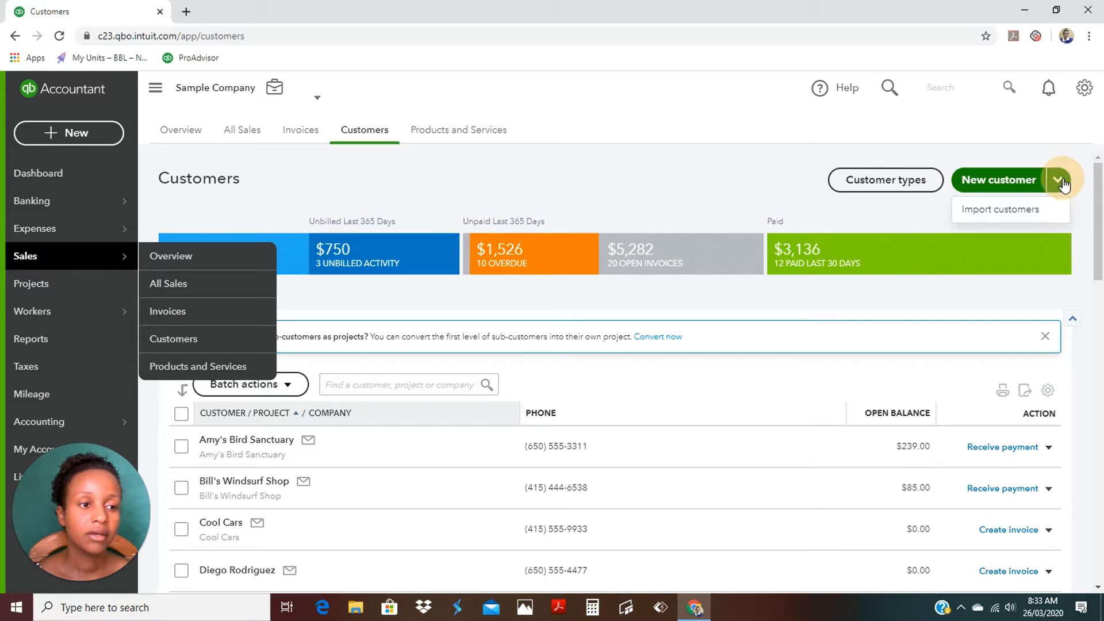
pyautogui.click(1024, 209)
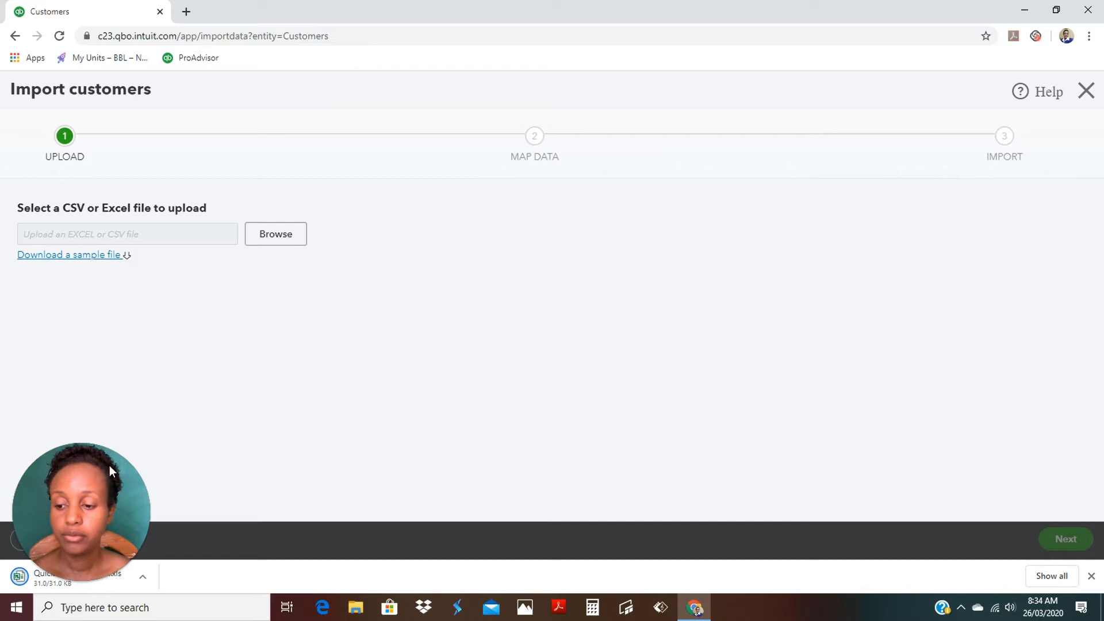
pyautogui.moveTo(91, 515)
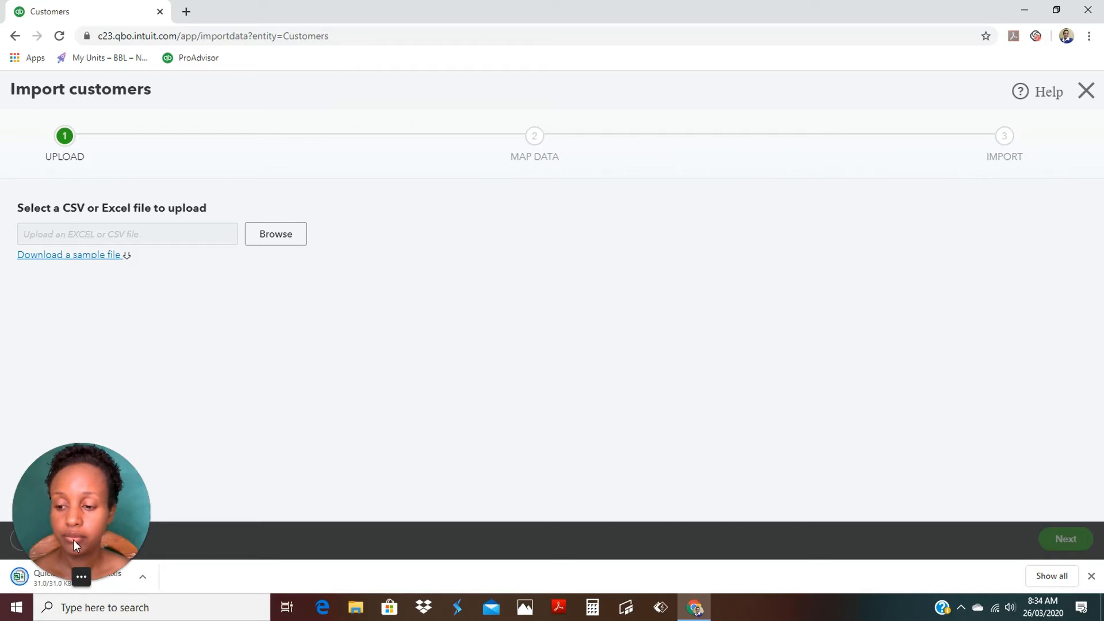
# Upload QuickBooks_Online_Customer_Sample_File.xls from Downloads to reach the Map Data step.
pyautogui.click(279, 238)
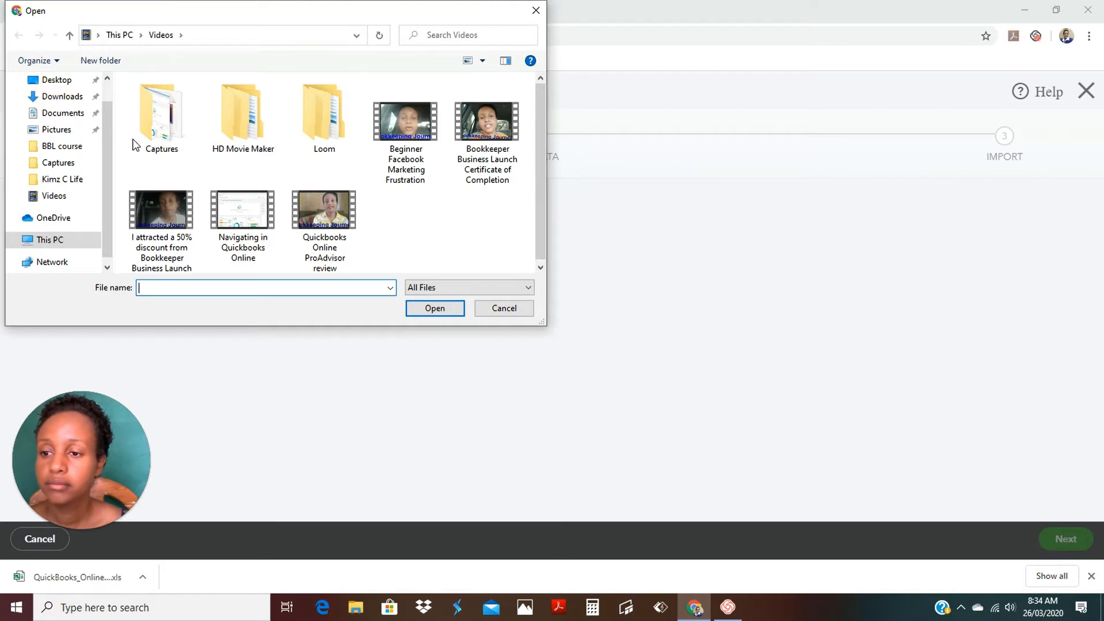
pyautogui.click(62, 99)
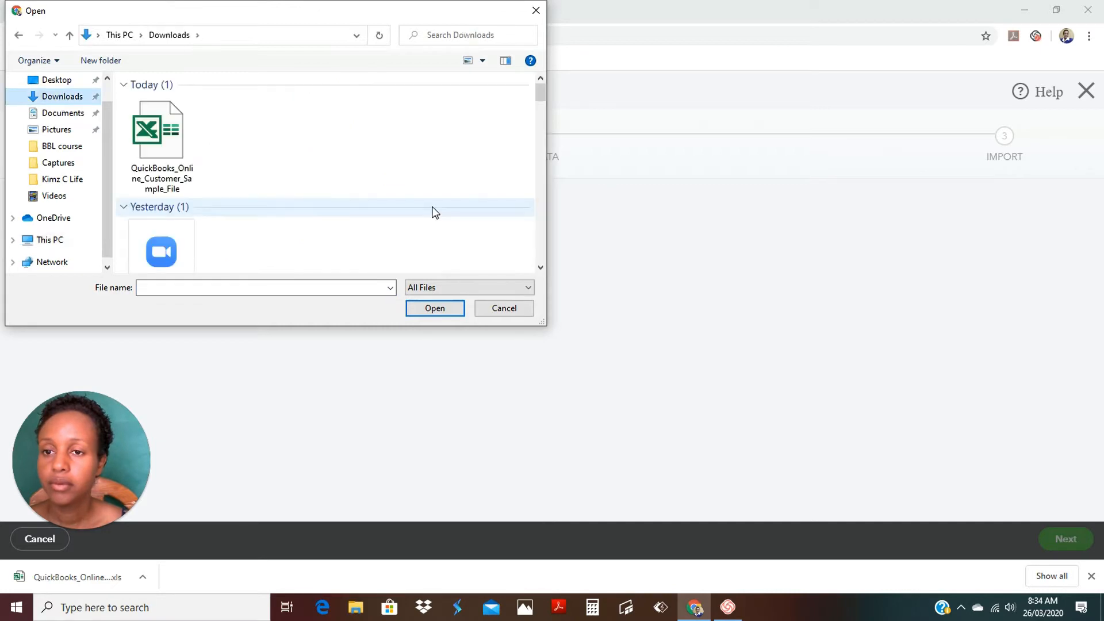
pyautogui.doubleClick(164, 144)
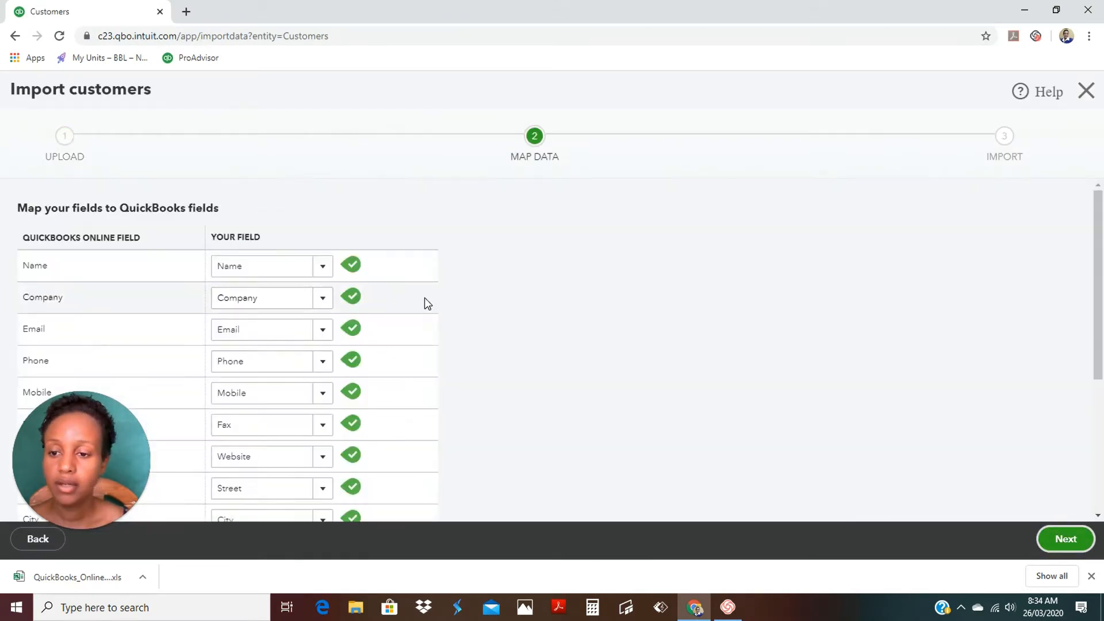
pyautogui.scroll(-4, 425, 298)
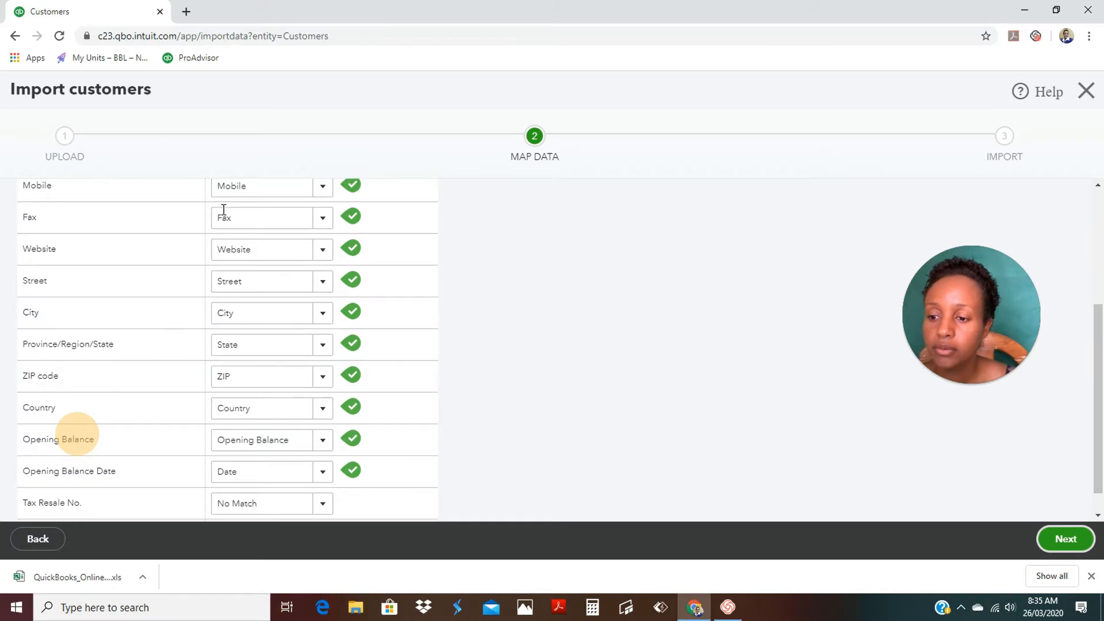
pyautogui.scroll(4, 348, 276)
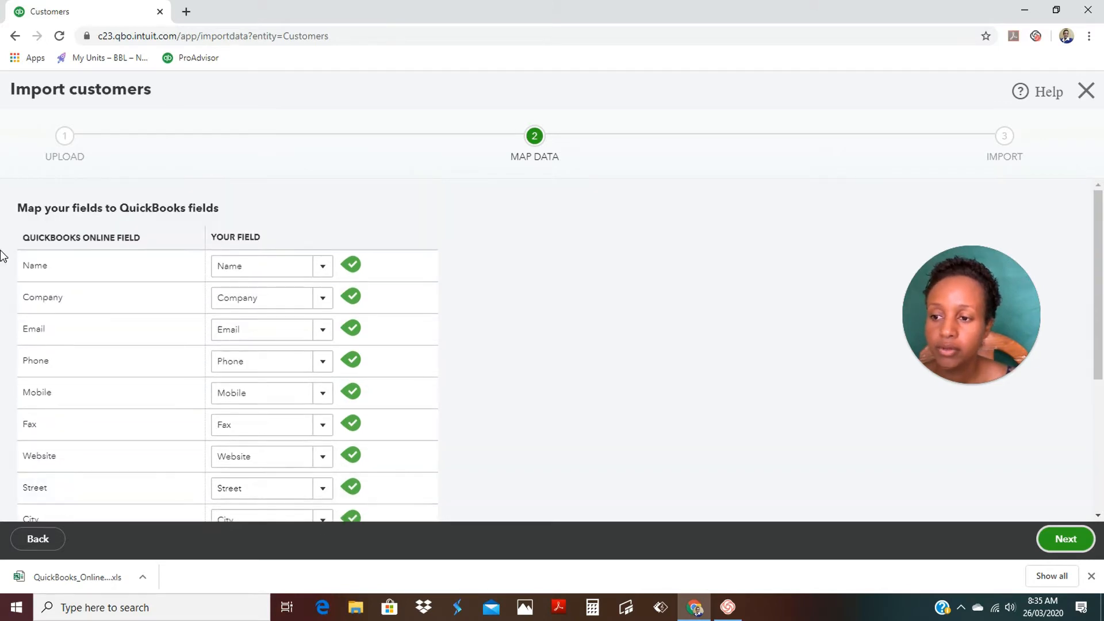
pyautogui.scroll(-2, 371, 345)
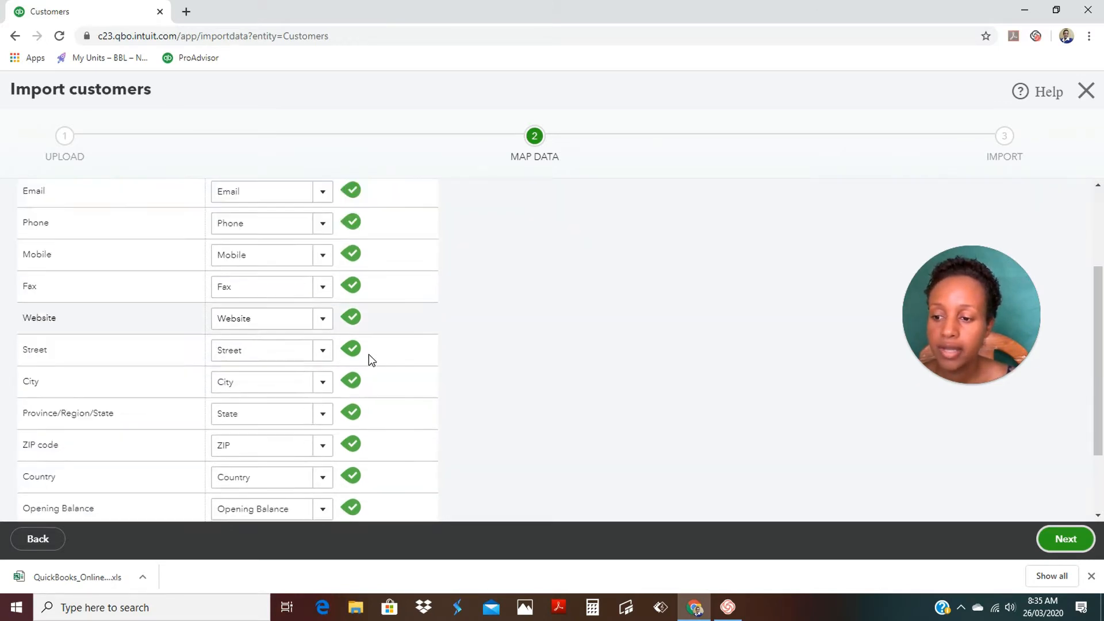
pyautogui.scroll(-2, 370, 357)
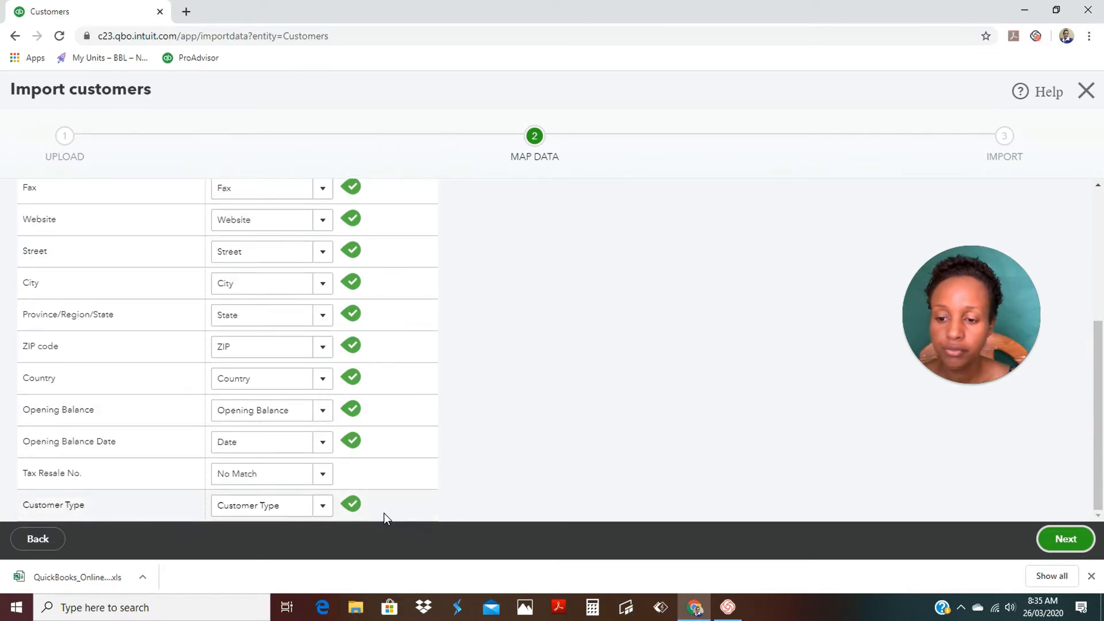
# Review the 10 sample customers and import them, with 9 succeeding.
pyautogui.click(1067, 540)
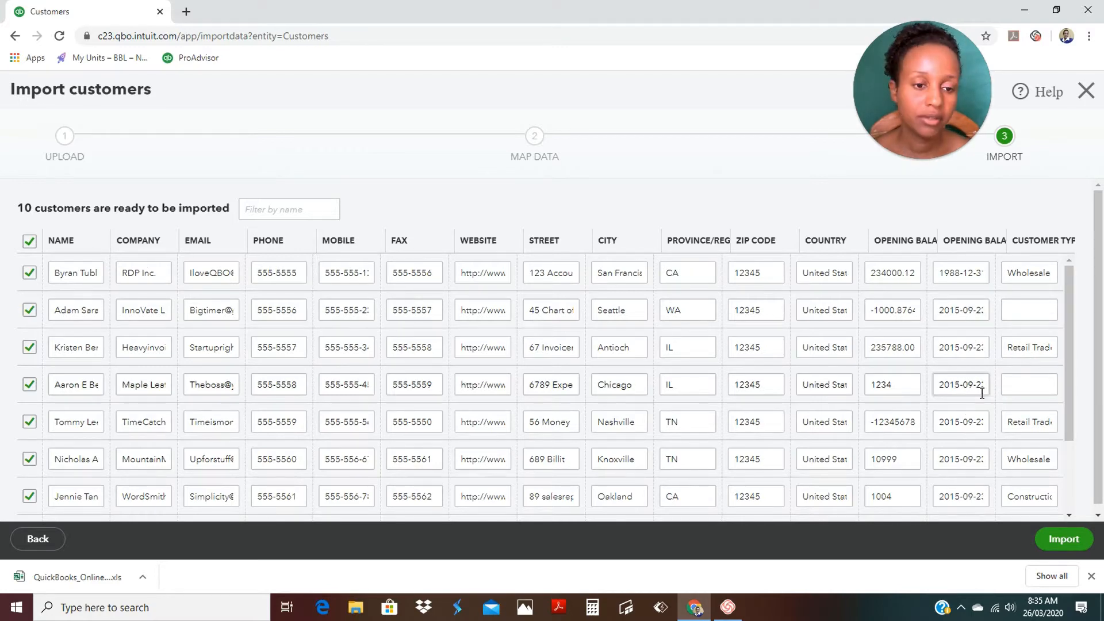
pyautogui.scroll(-3, 587, 355)
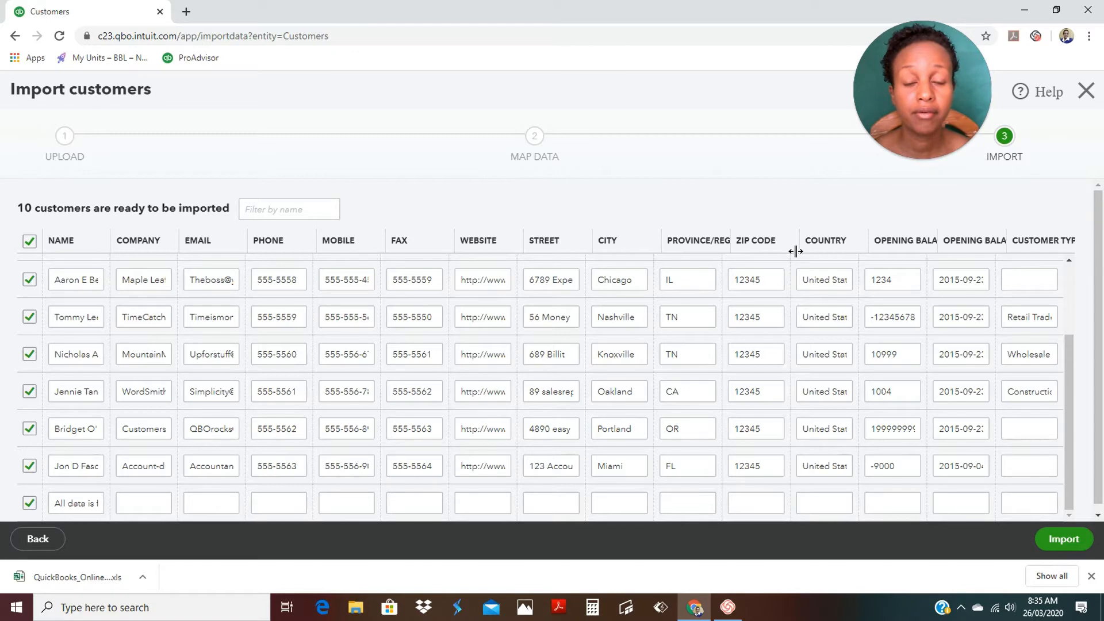
pyautogui.click(1063, 540)
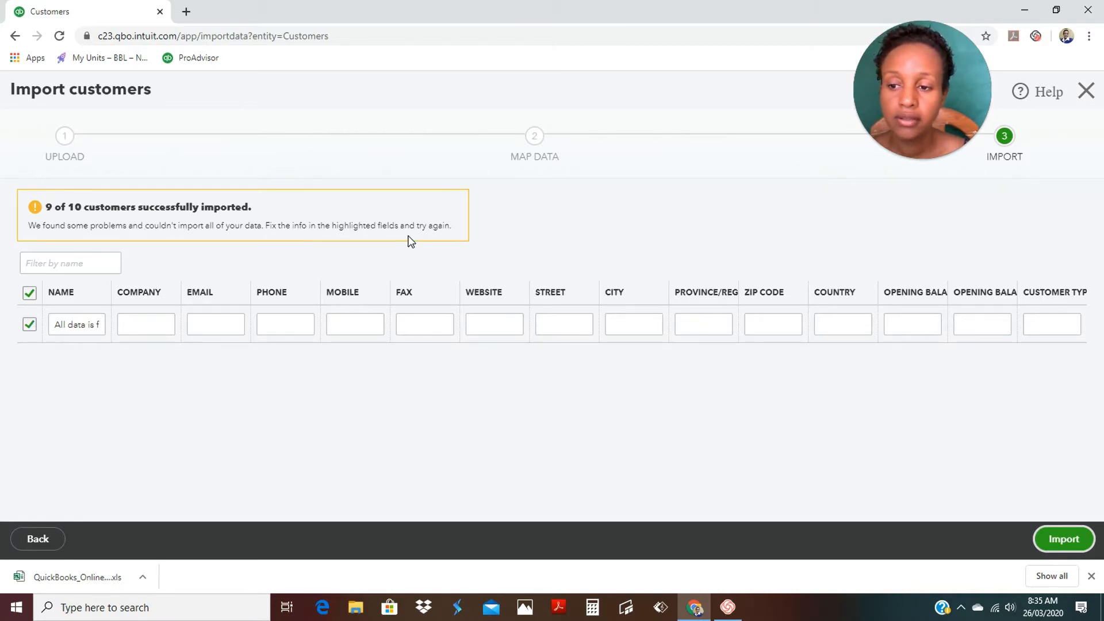
# Exclude the leftover placeholder row and finish the import, returning to the Customers list.
pyautogui.click(58, 323)
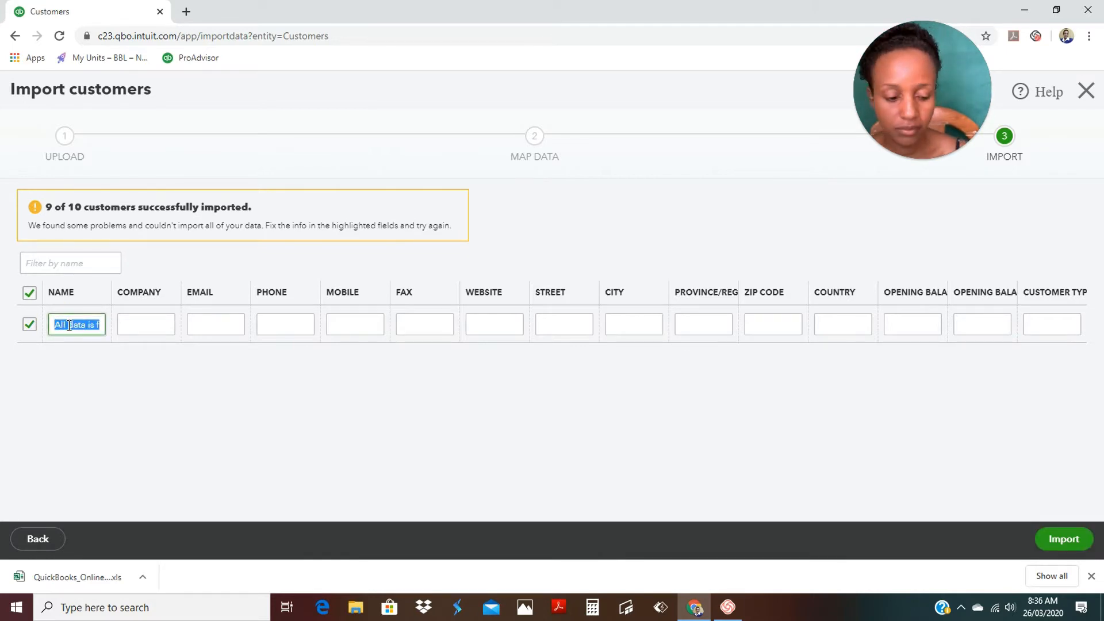
pyautogui.press('End')
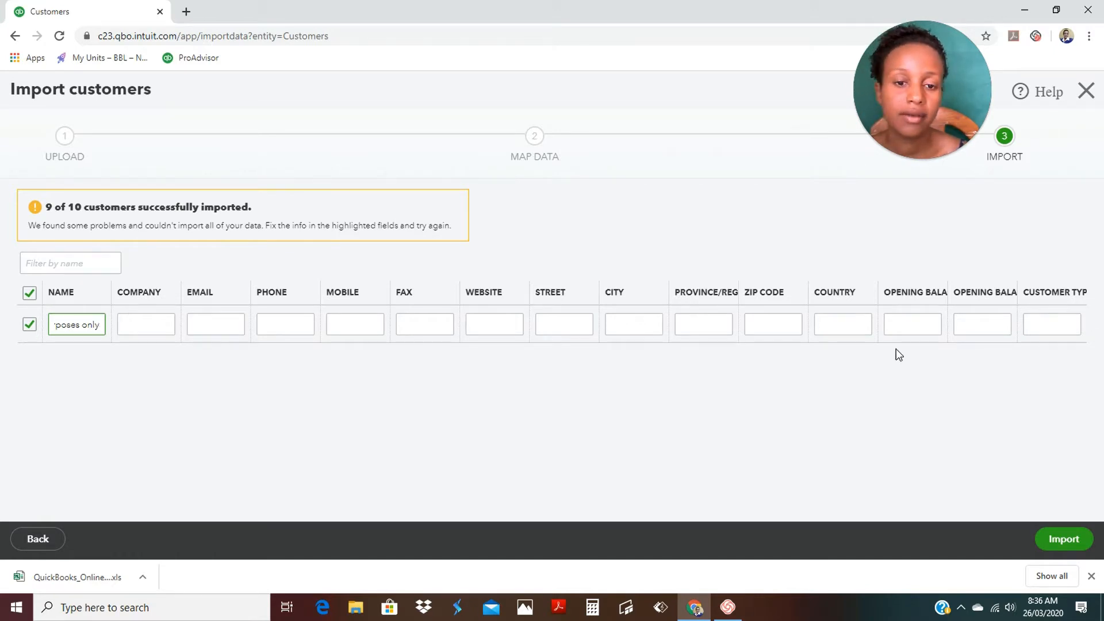
pyautogui.click(30, 327)
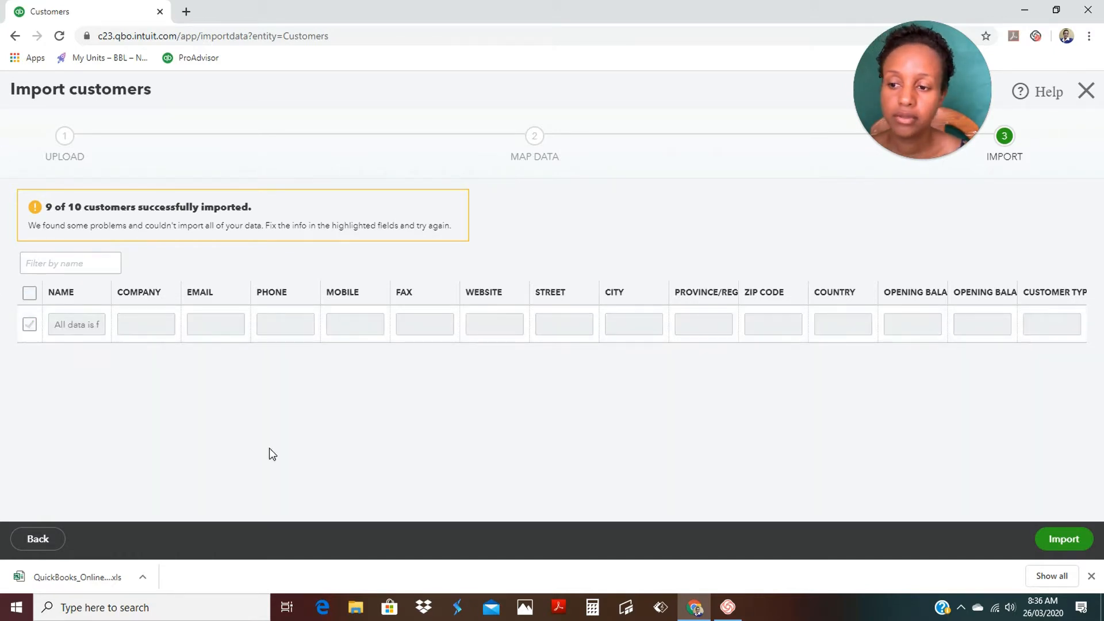
pyautogui.click(1066, 541)
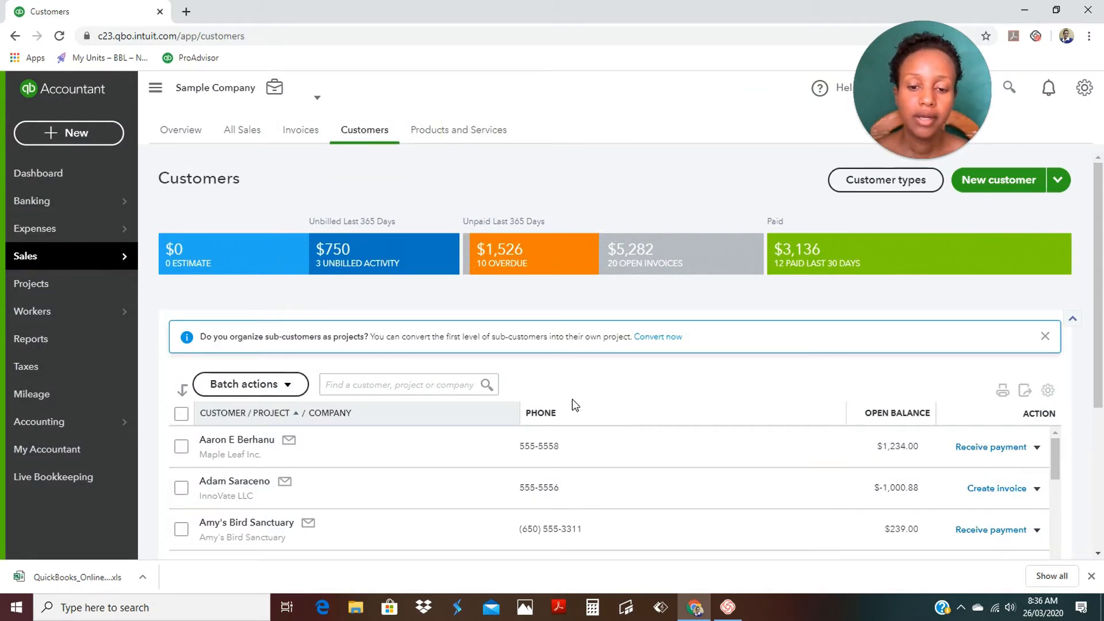
# Search the Customers list for 'dylan' to show that sample customer's row.
pyautogui.scroll(-1, 575, 405)
pyautogui.scroll(-4, 588, 417)
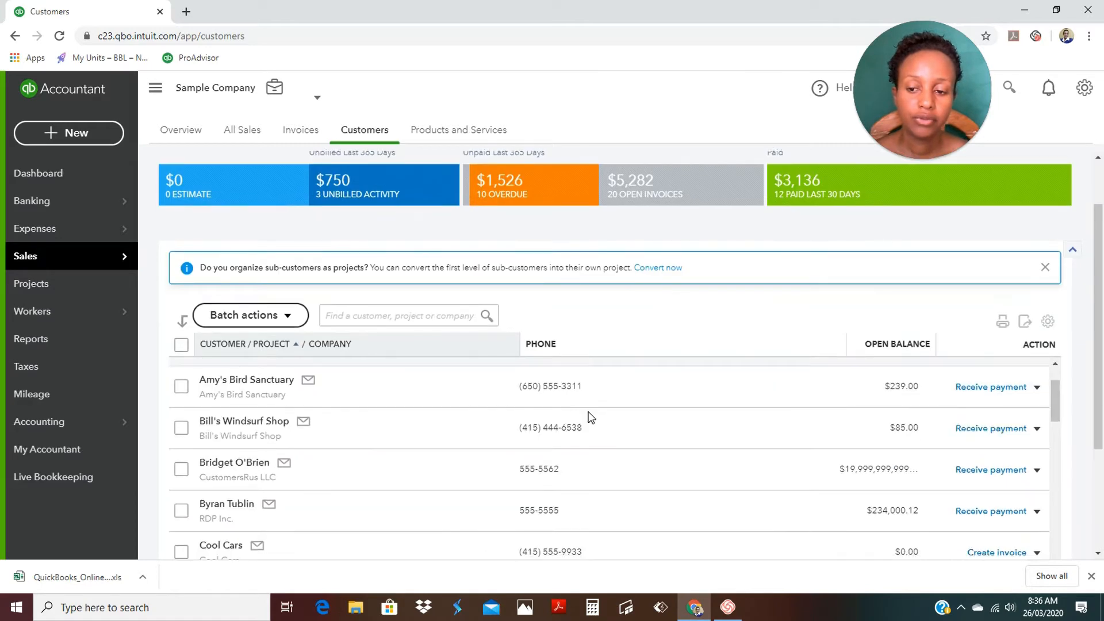
pyautogui.click(437, 317)
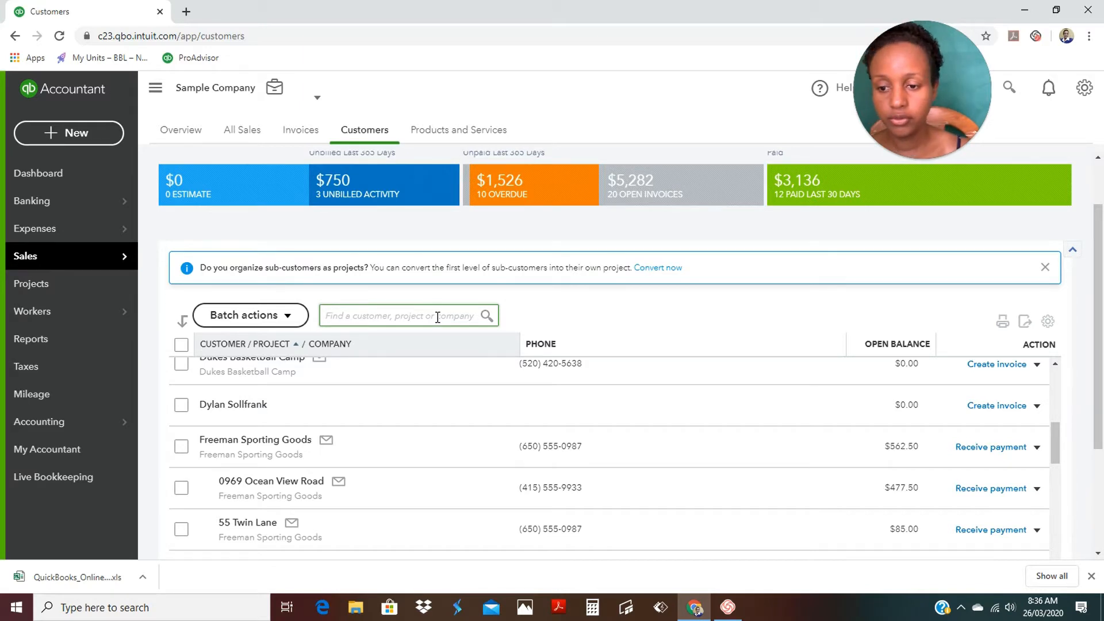
pyautogui.write('dylan')
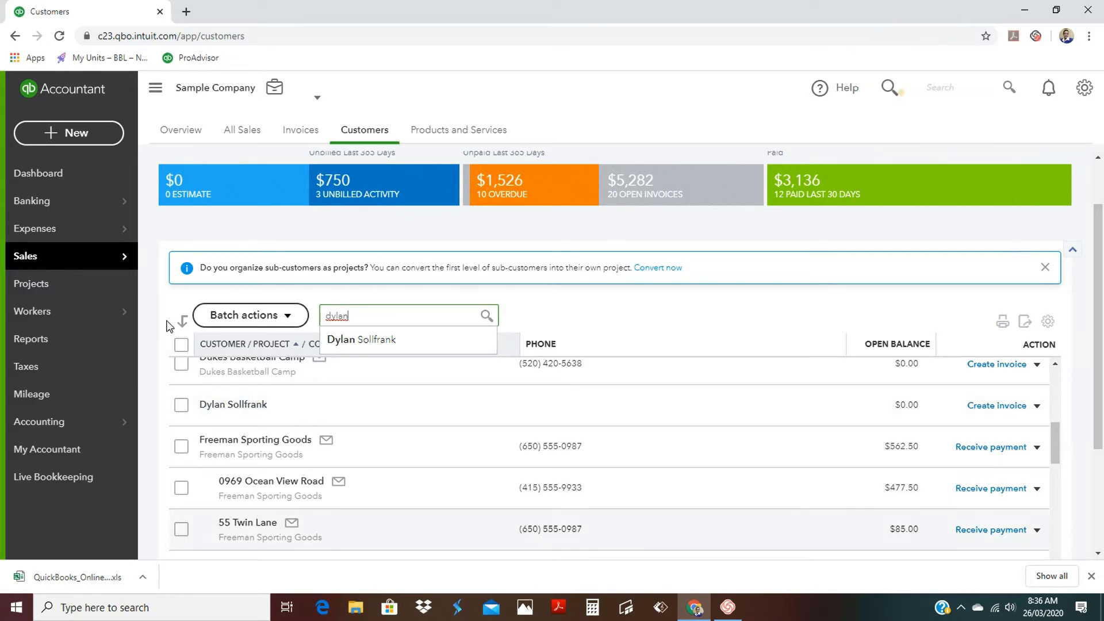
pyautogui.scroll(1, 731, 322)
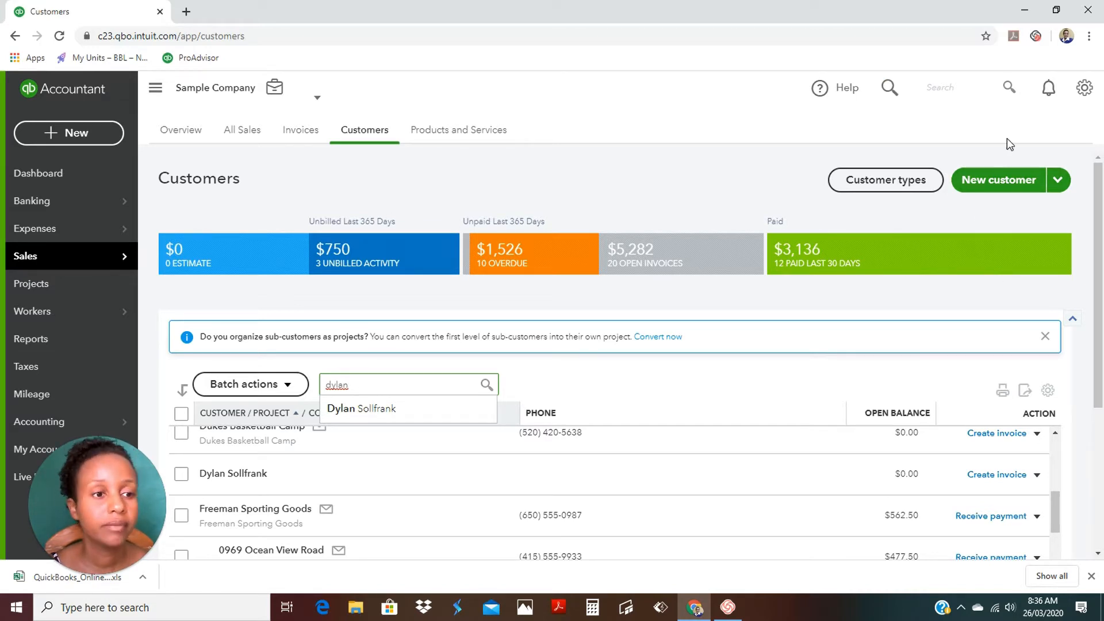
pyautogui.click(1007, 184)
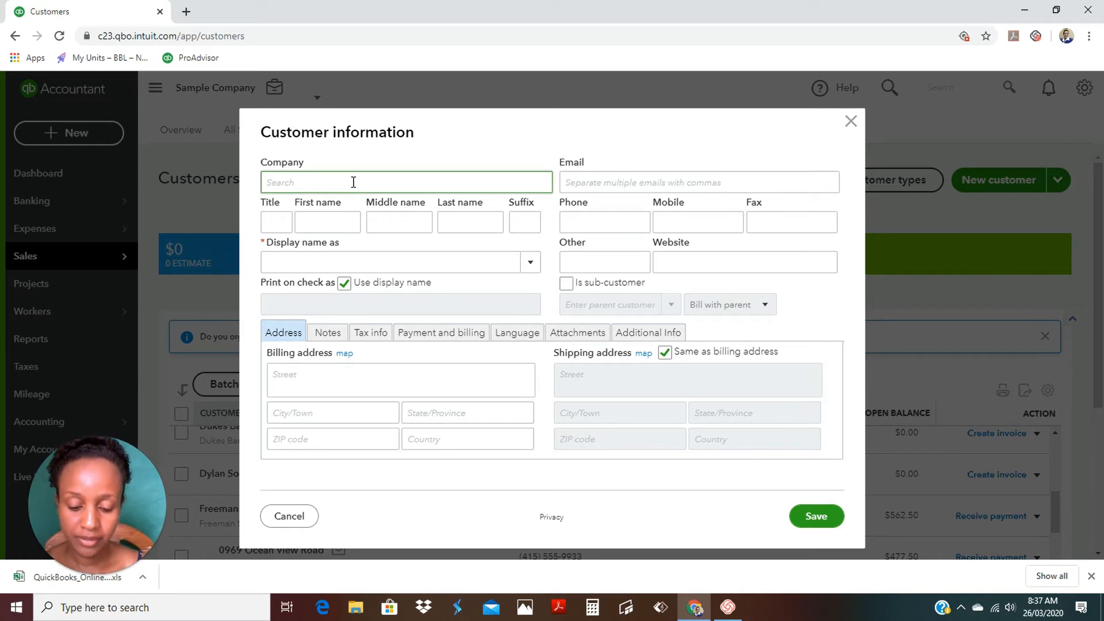
# Enter company LKA Bottles, the contact's first and last name, and display name LKA Bottles.
pyautogui.write('LKA ')
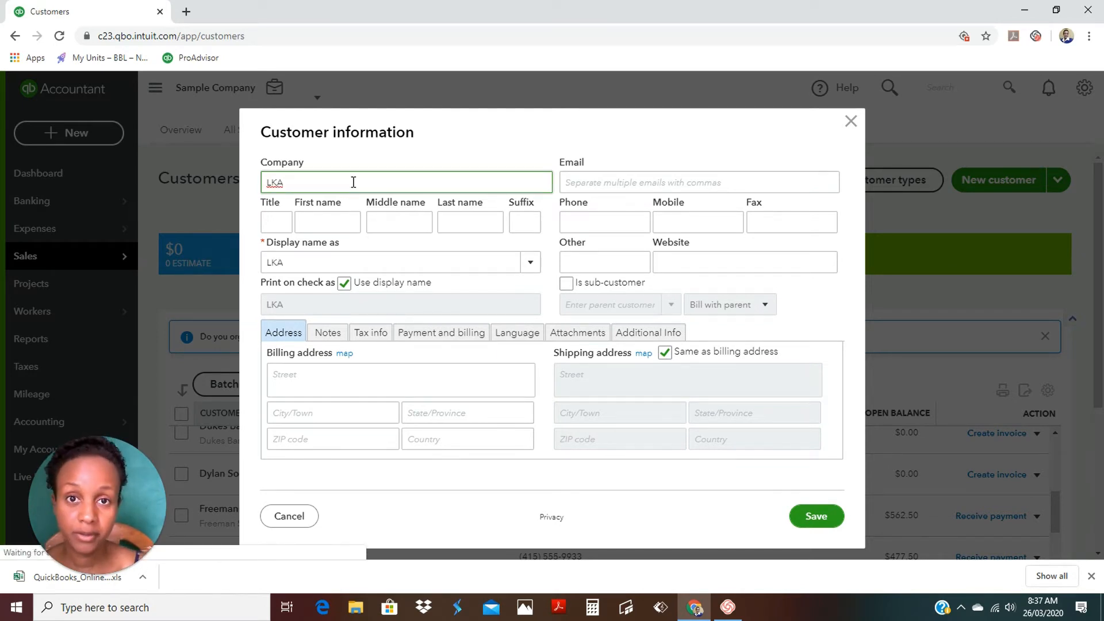
pyautogui.write('a')
pyautogui.press('BackSpace')
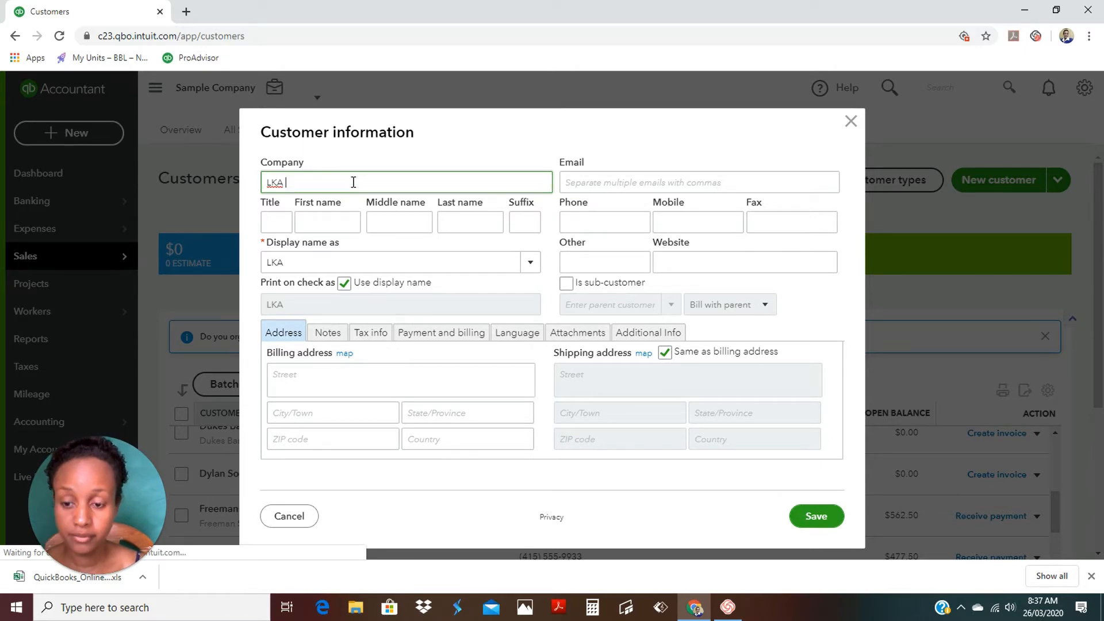
pyautogui.write('Bottles')
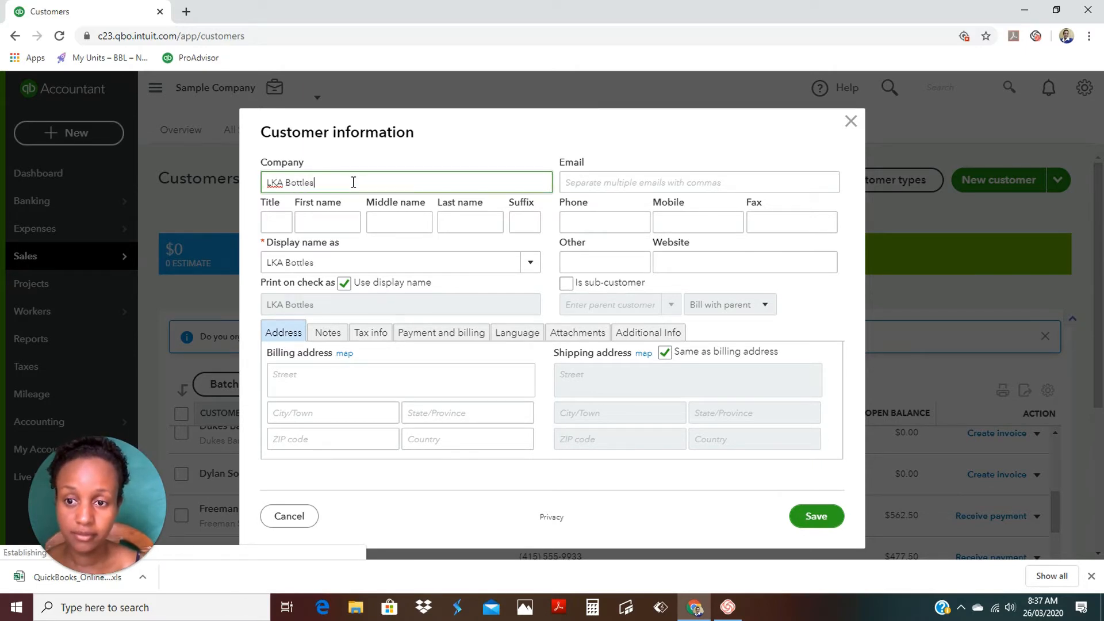
pyautogui.click(347, 220)
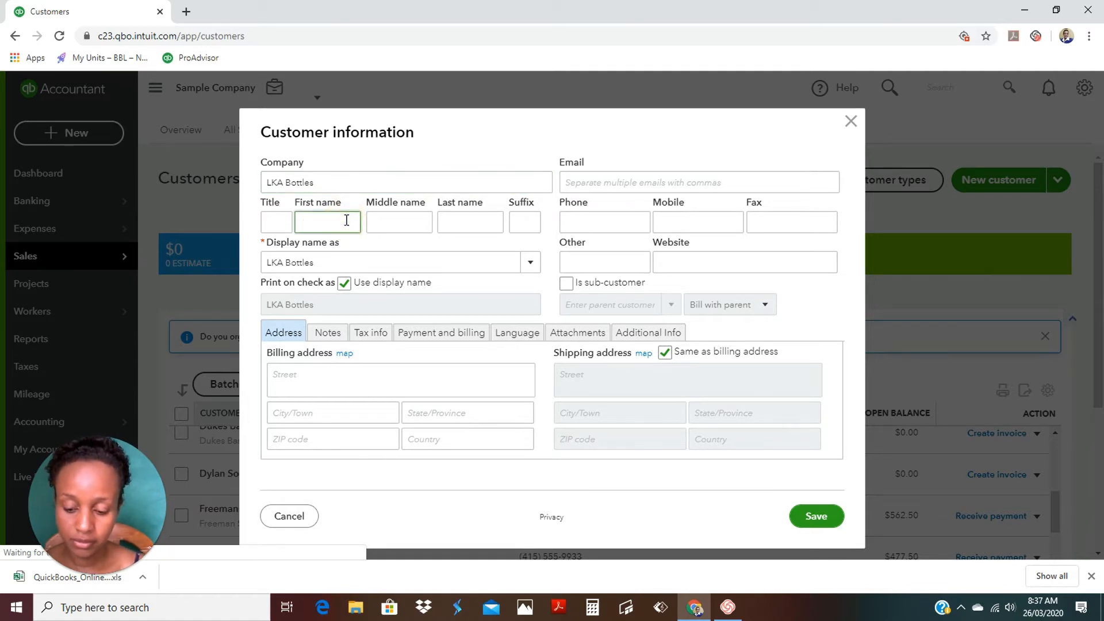
pyautogui.write('Sam')
pyautogui.press('Tab')
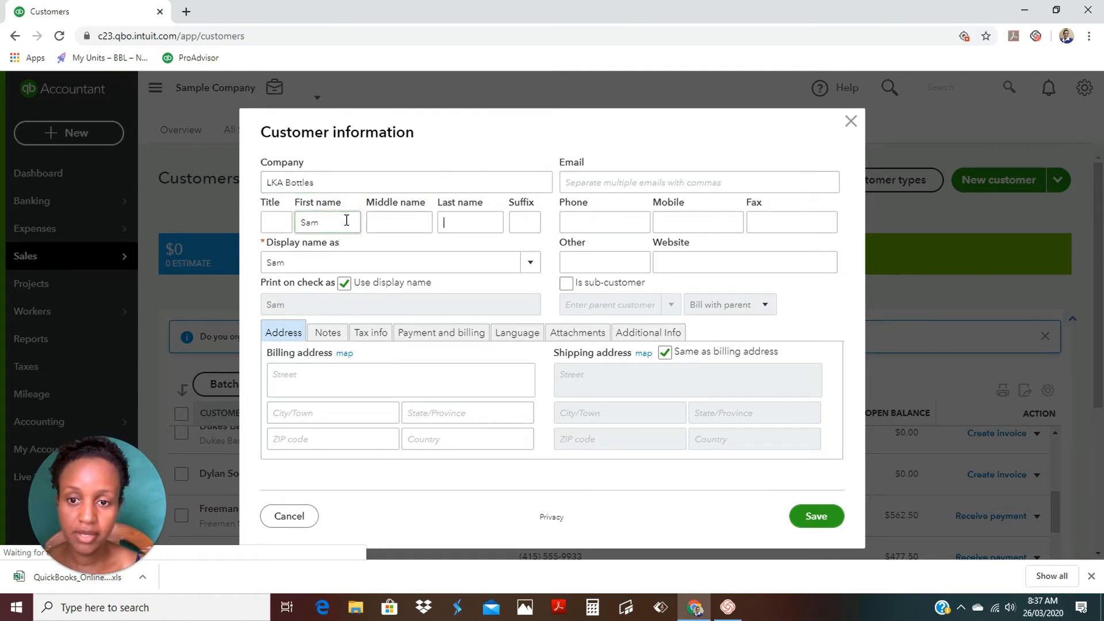
pyautogui.write('Bo')
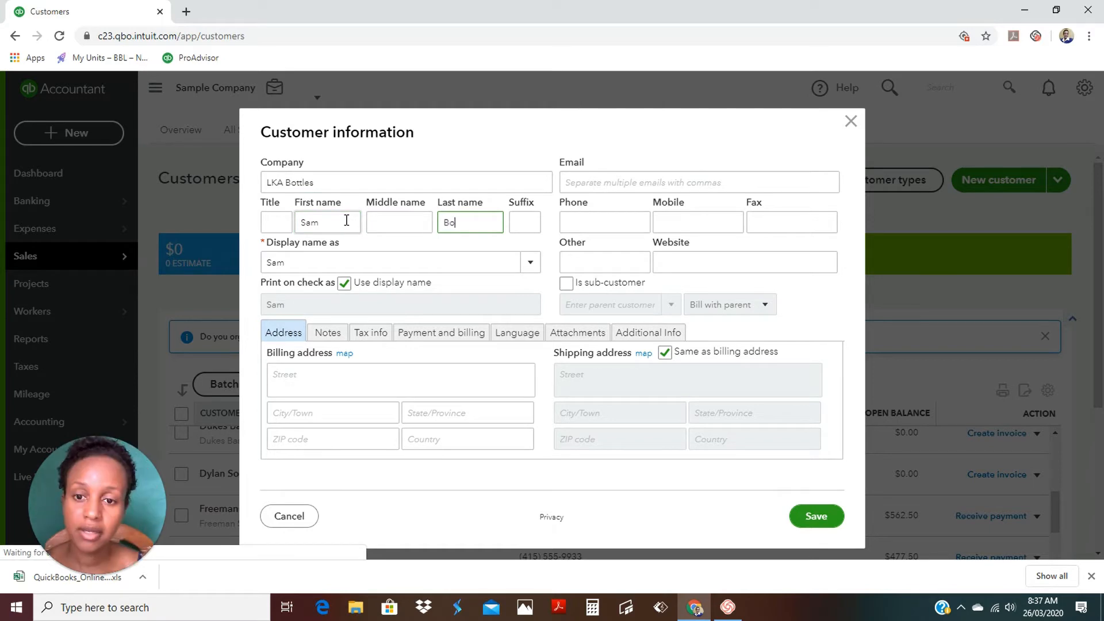
pyautogui.write('ttle')
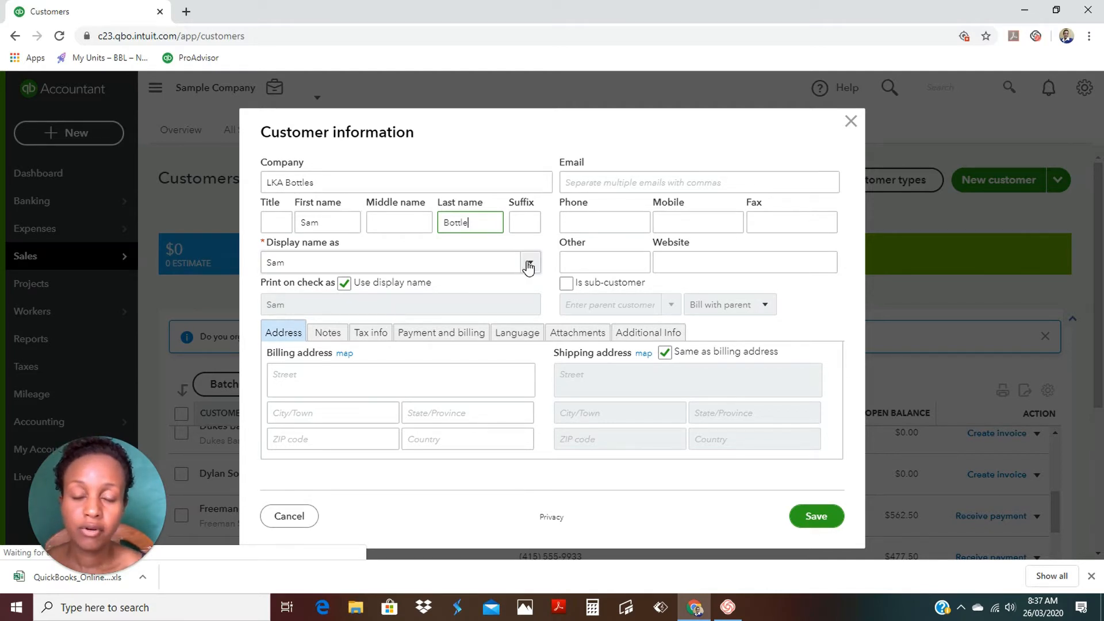
pyautogui.click(529, 263)
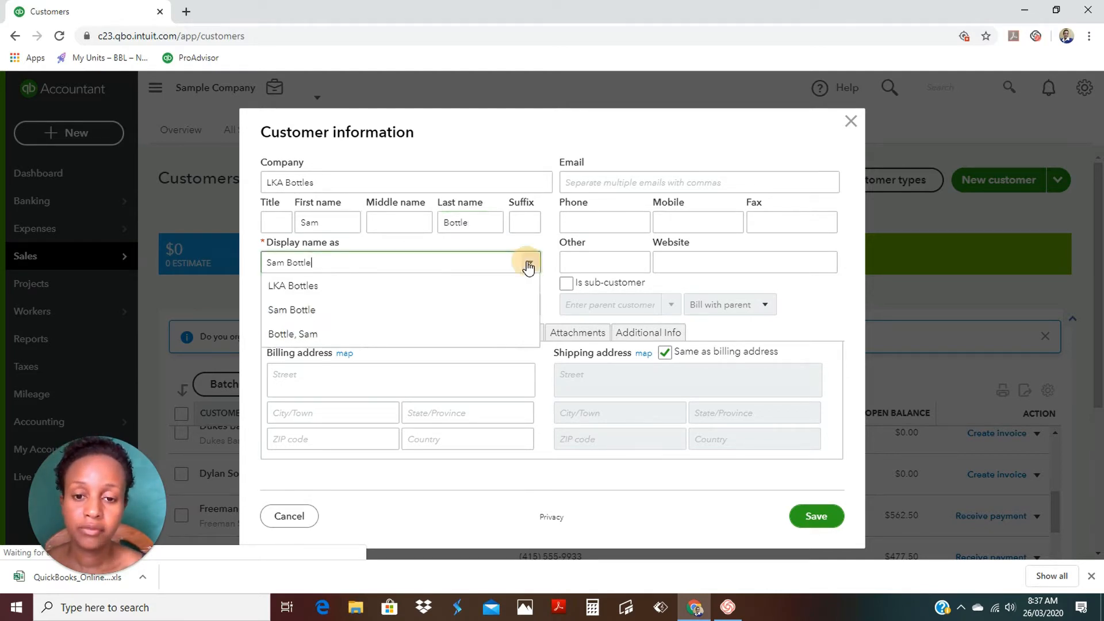
pyautogui.click(313, 284)
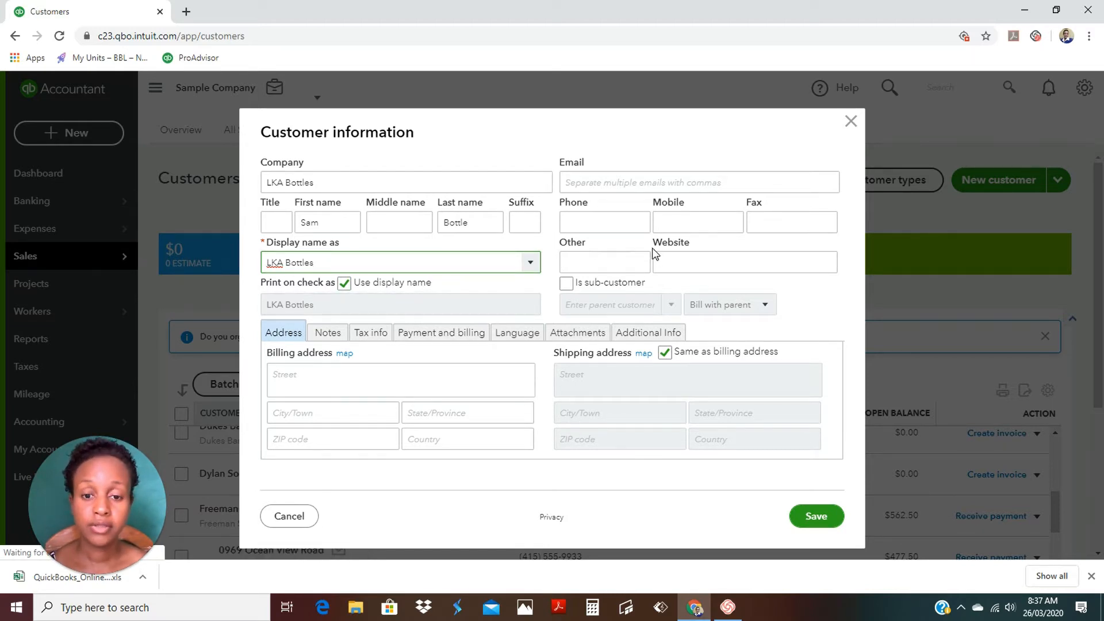
pyautogui.click(650, 184)
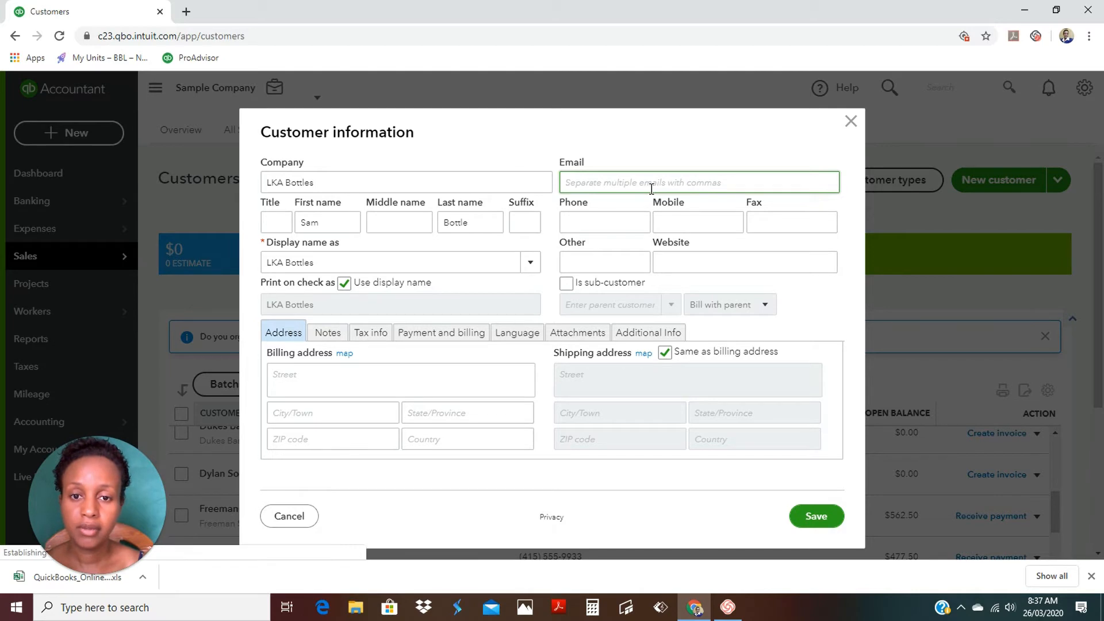
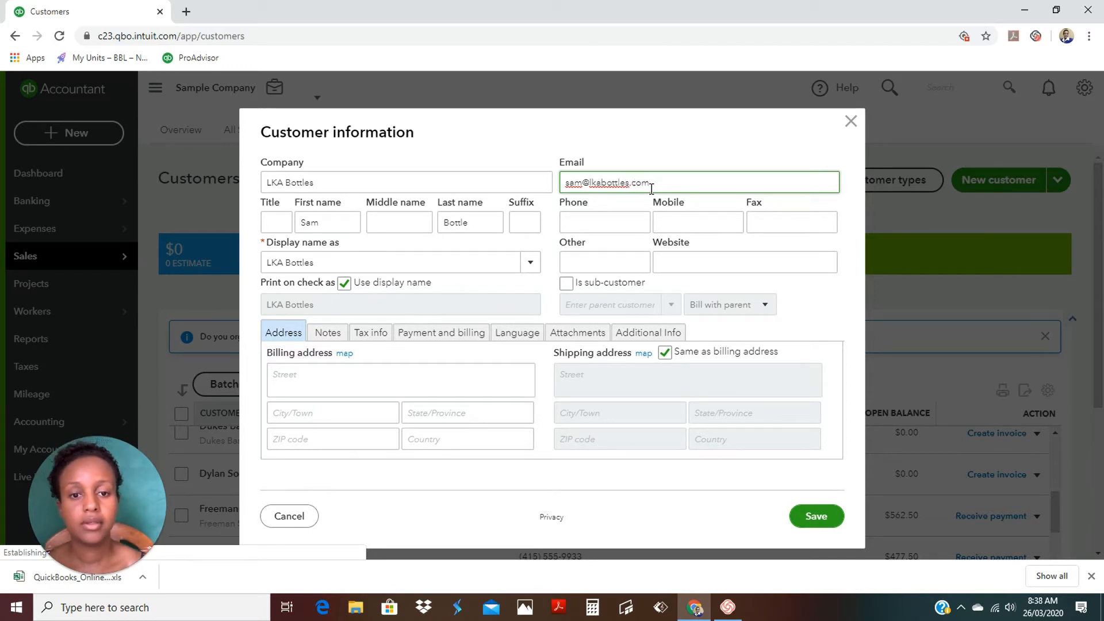
# Fill in LKA Bottles' email address and phone number.
pyautogui.click(627, 225)
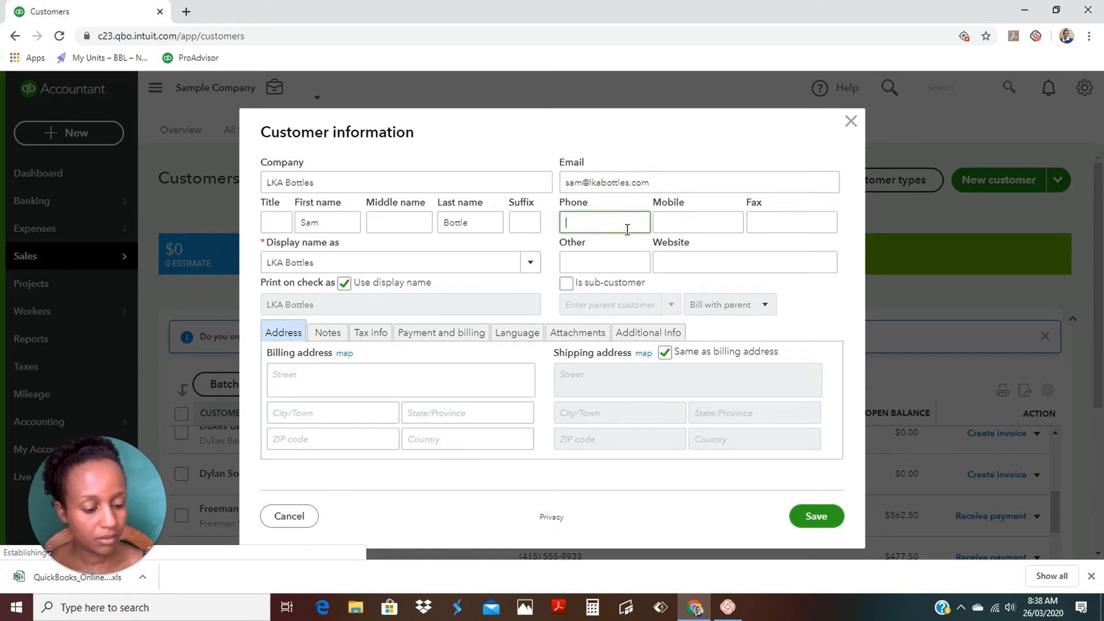
pyautogui.write('555-')
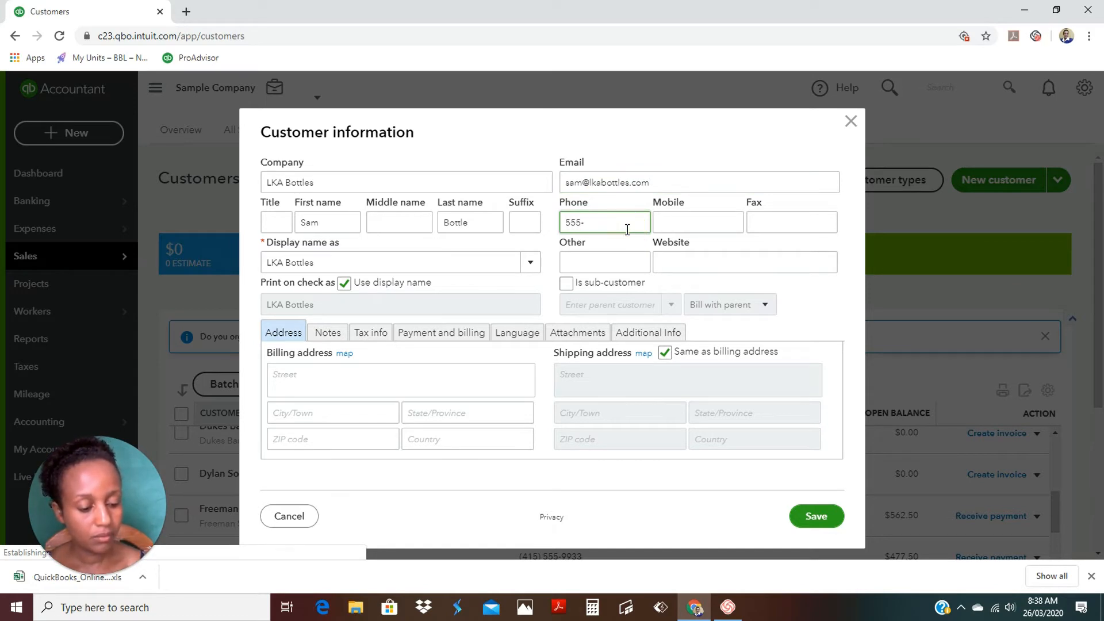
pyautogui.write('123-45')
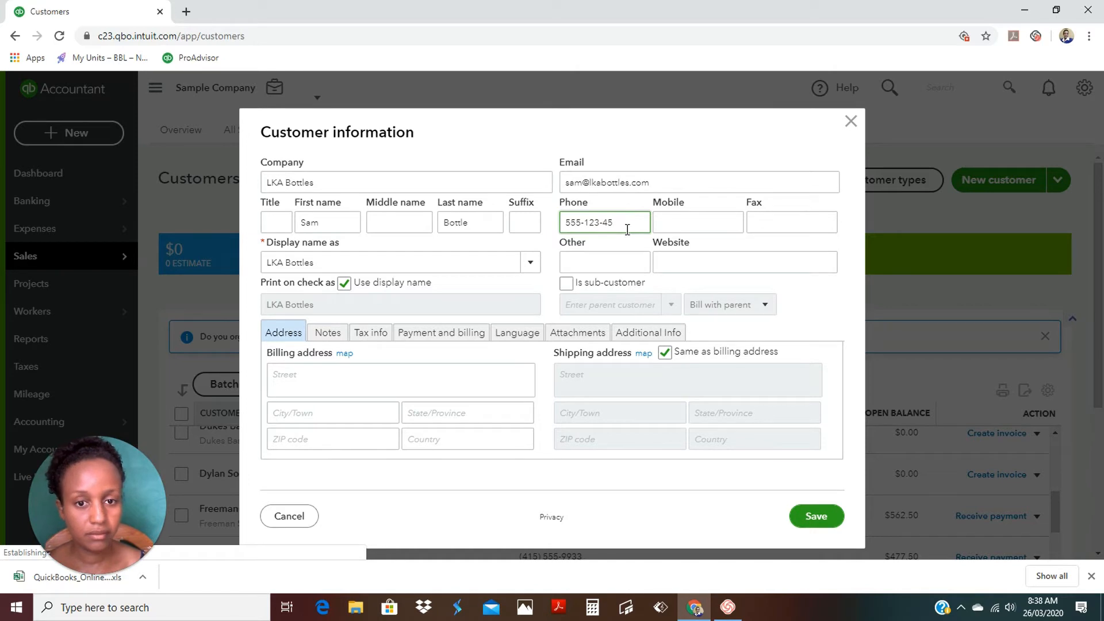
pyautogui.write('89')
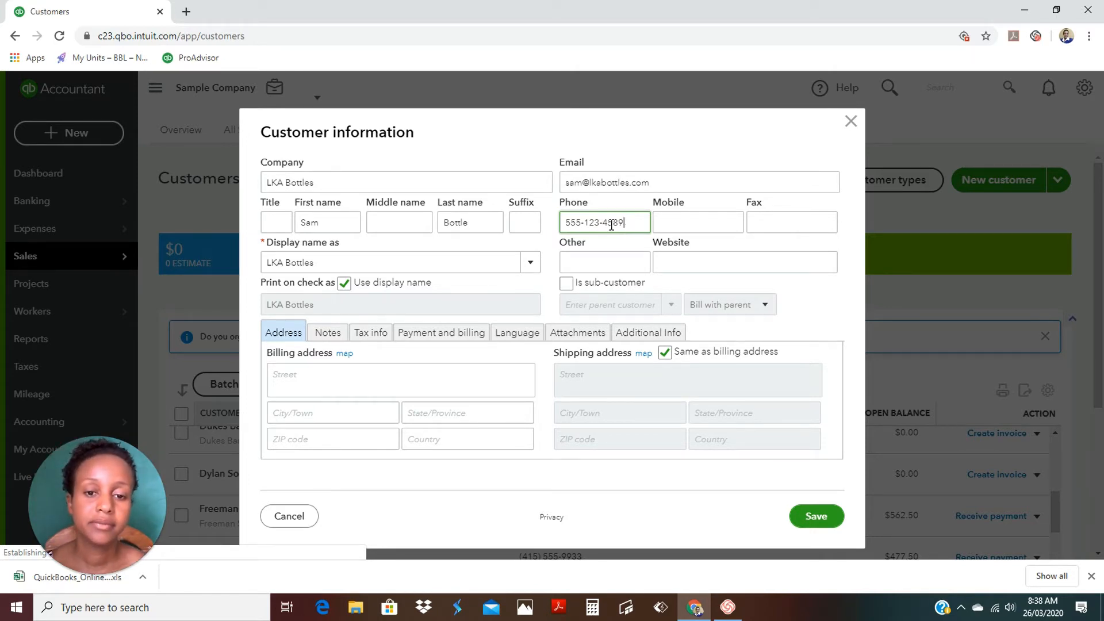
pyautogui.click(298, 387)
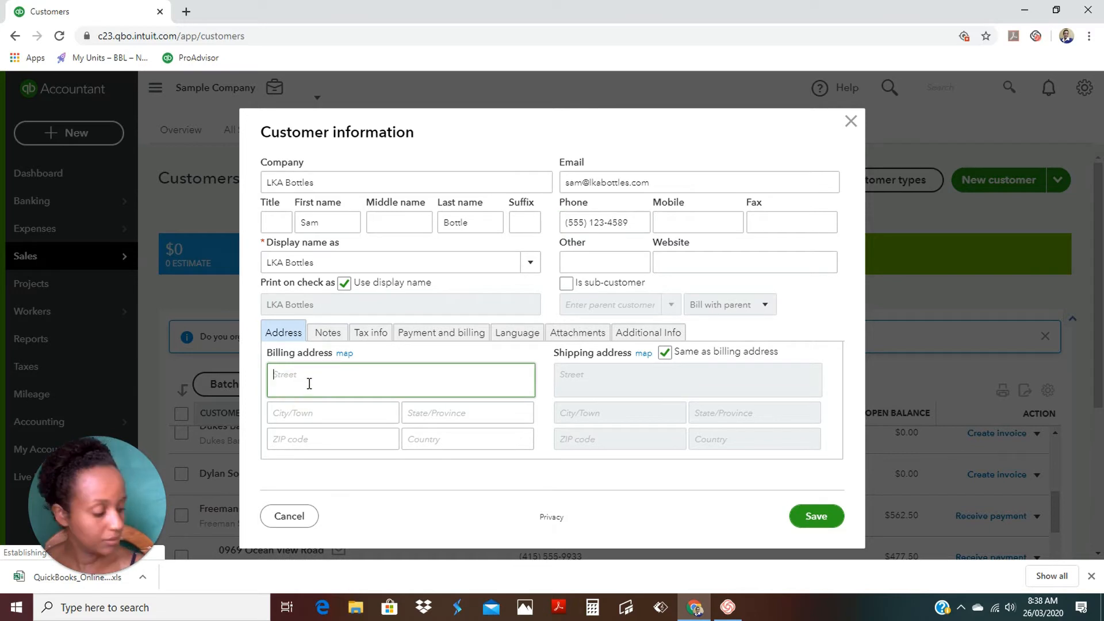
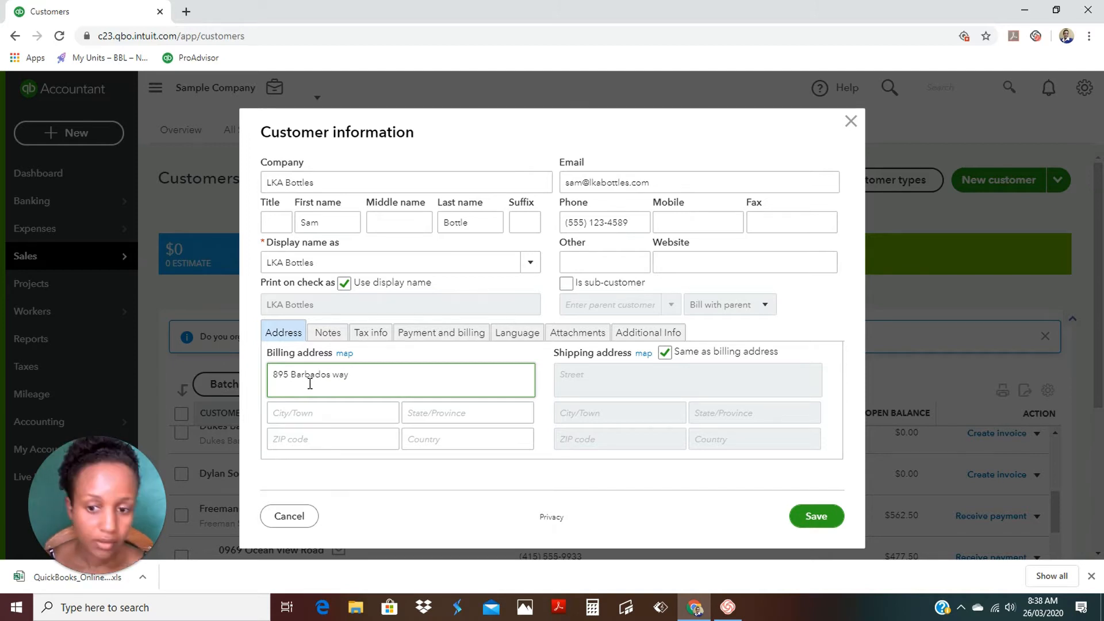
# Enter the billing street address for LKA Bottles.
pyautogui.press('Tab')
# Complete the billing city, state, ZIP code and country USA.
pyautogui.write('Jumping')
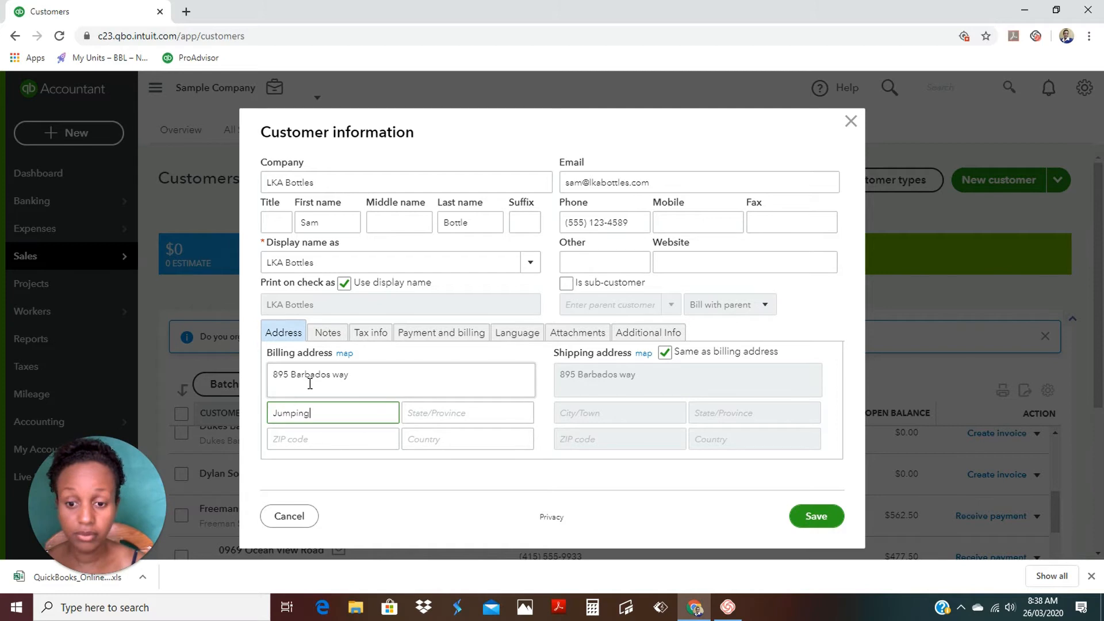
pyautogui.press('Tab')
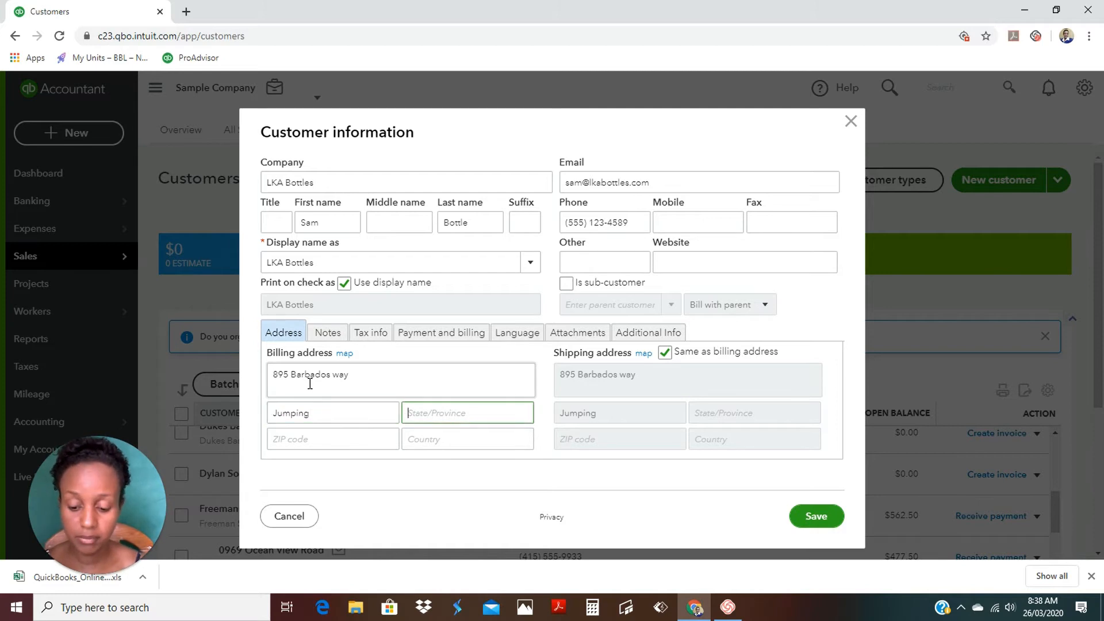
pyautogui.write('GA')
pyautogui.press('Tab')
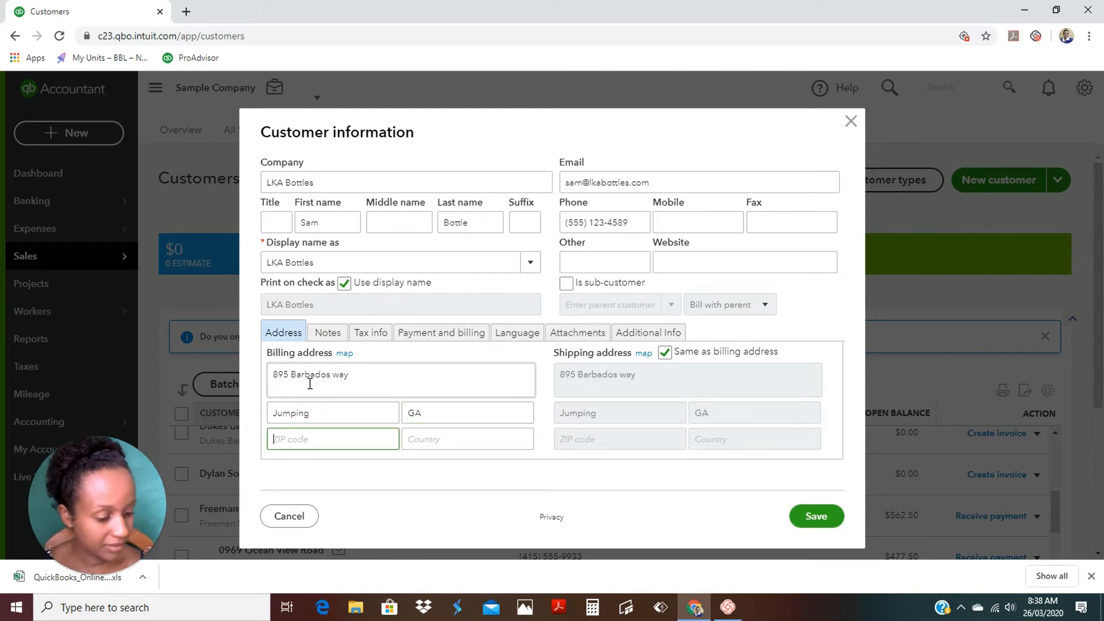
pyautogui.write('98512')
pyautogui.press('Tab')
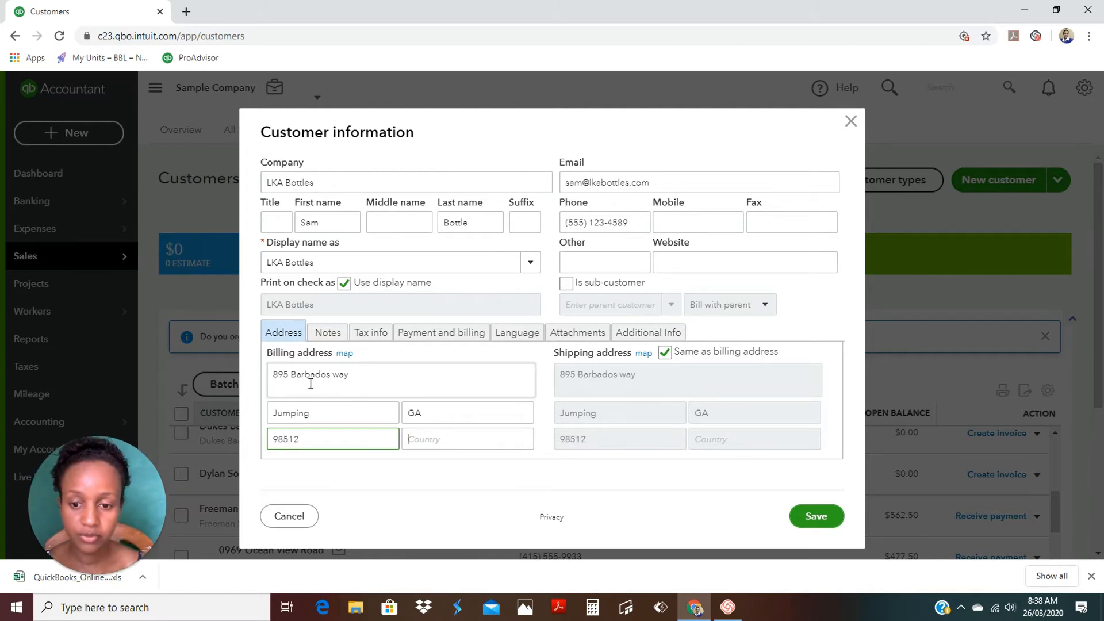
pyautogui.write('usa')
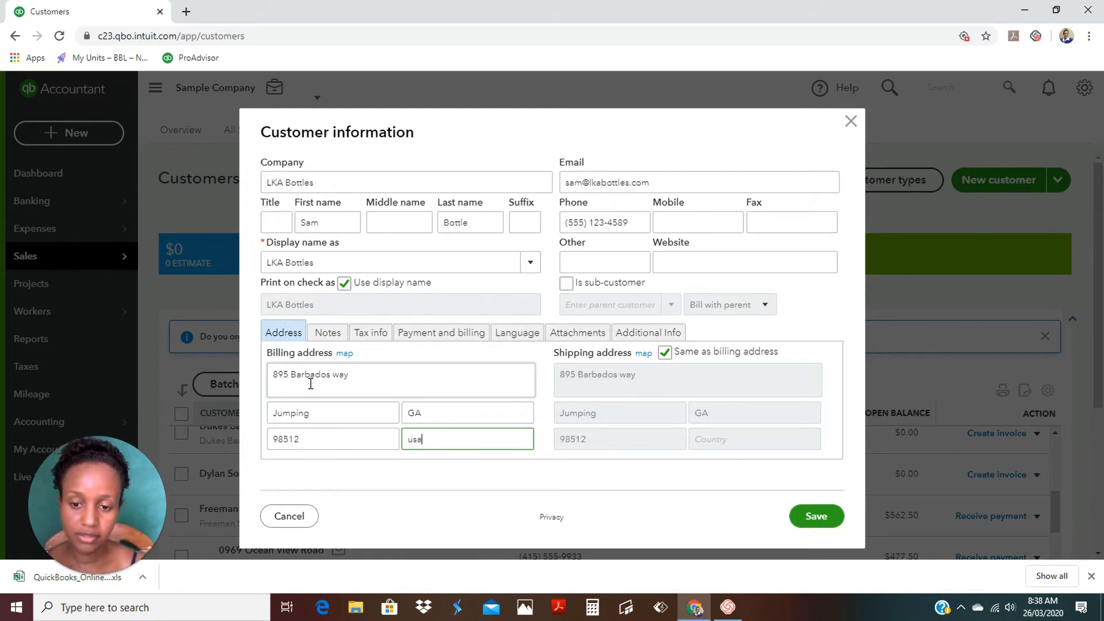
pyautogui.press('BackSpace')
pyautogui.press('BackSpace')
pyautogui.press('BackSpace')
pyautogui.write('USA')
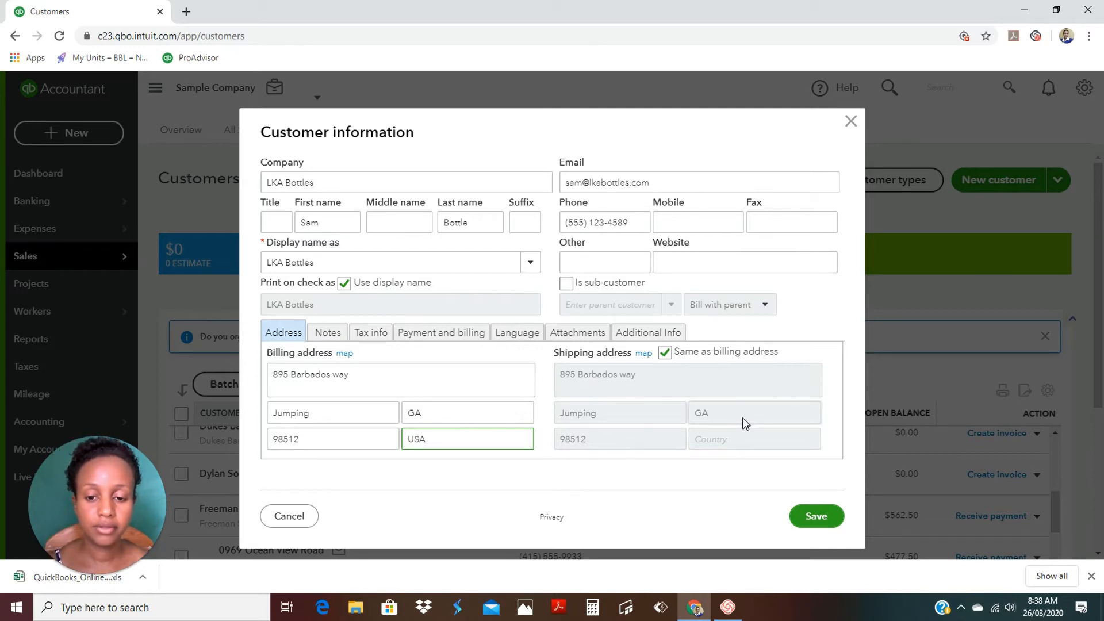
# Review the customer's tabs and keep it taxable with California as the default tax code.
pyautogui.click(328, 332)
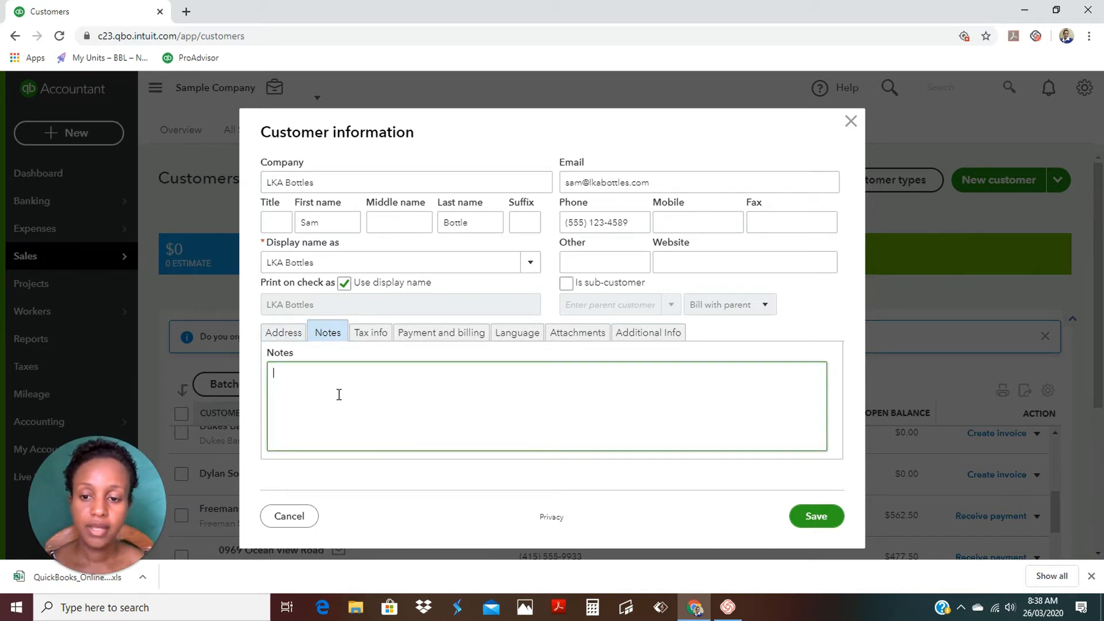
pyautogui.click(371, 335)
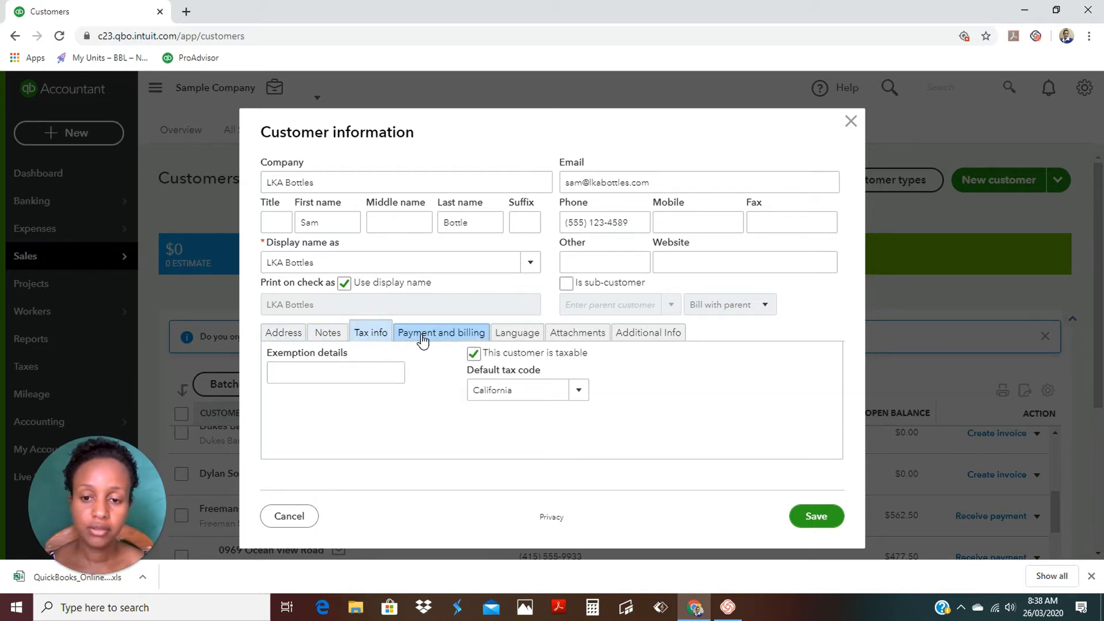
pyautogui.click(473, 354)
pyautogui.click(473, 353)
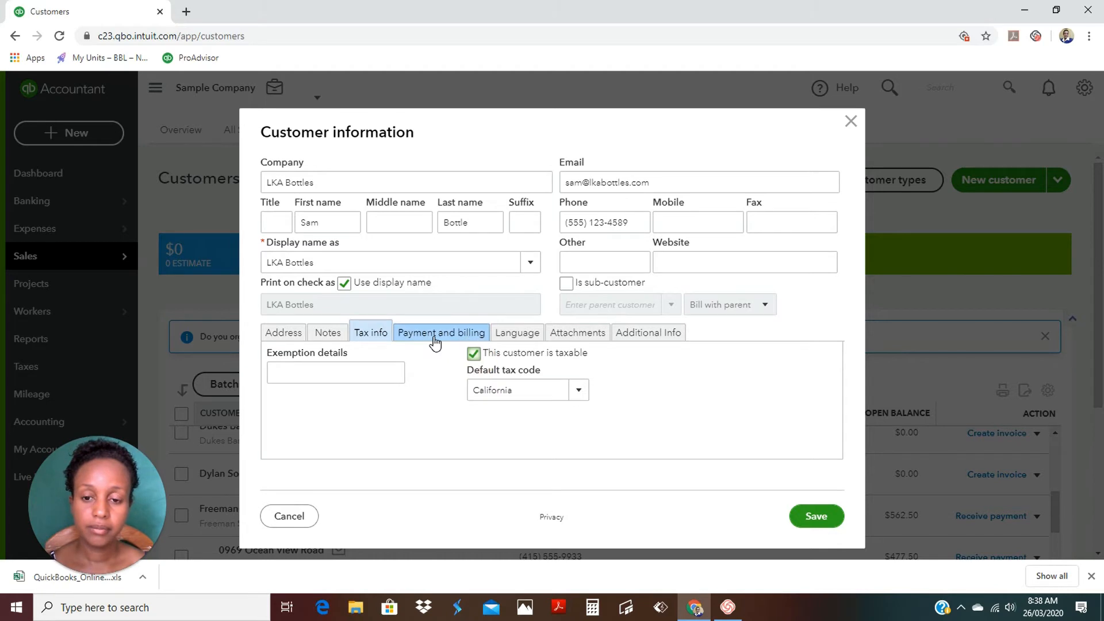
pyautogui.click(437, 339)
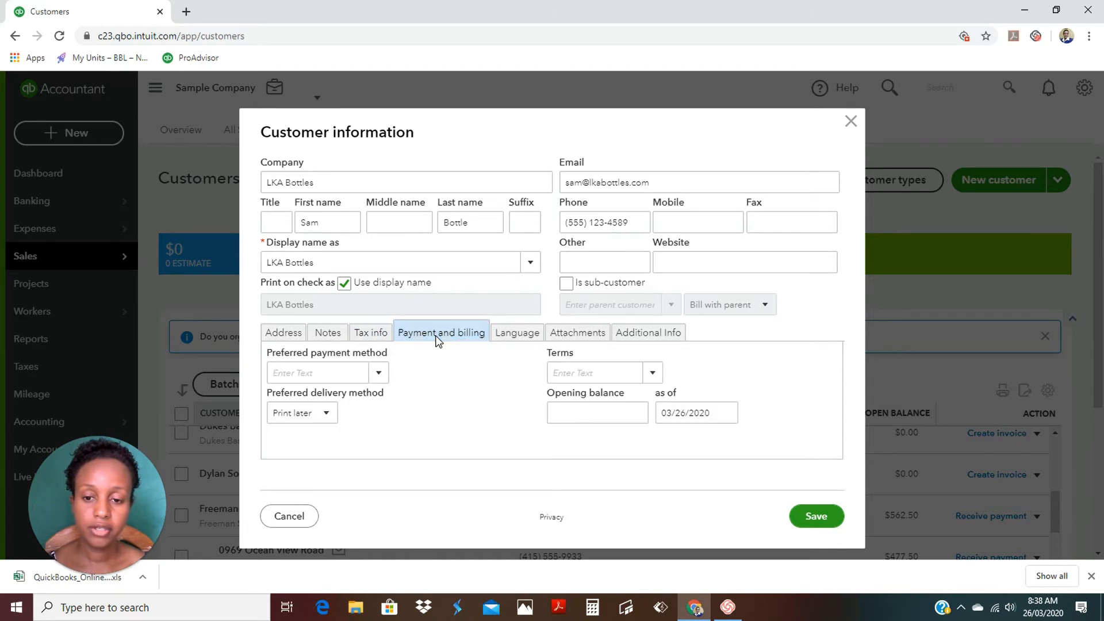
pyautogui.click(375, 333)
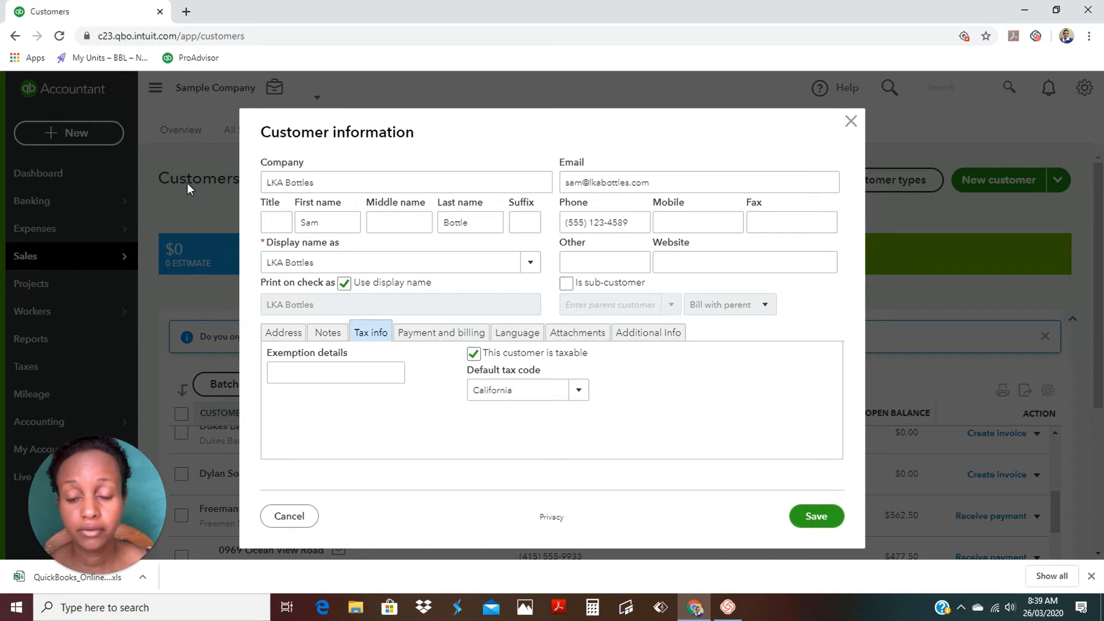
# Review the Payment and billing terms and payment method lists, leaving both blank.
pyautogui.click(418, 338)
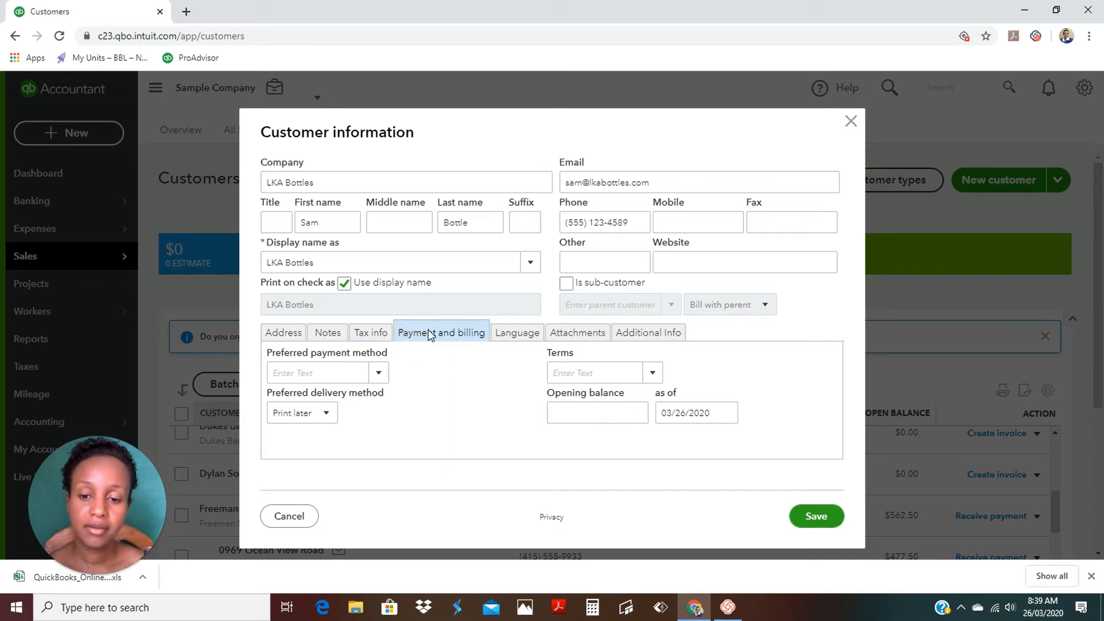
pyautogui.click(655, 375)
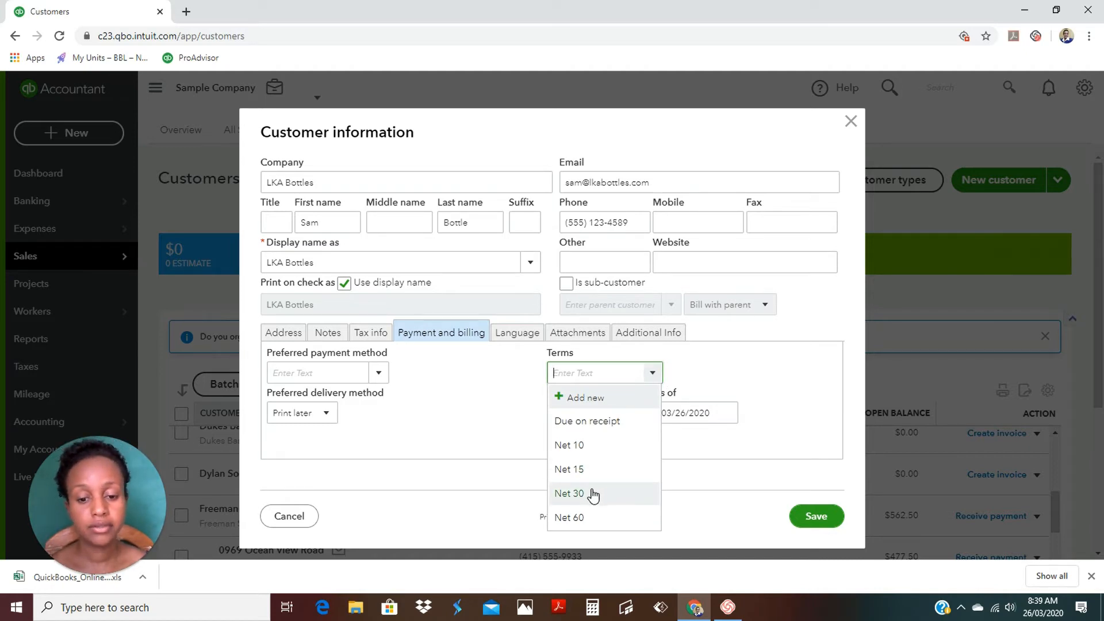
pyautogui.click(444, 397)
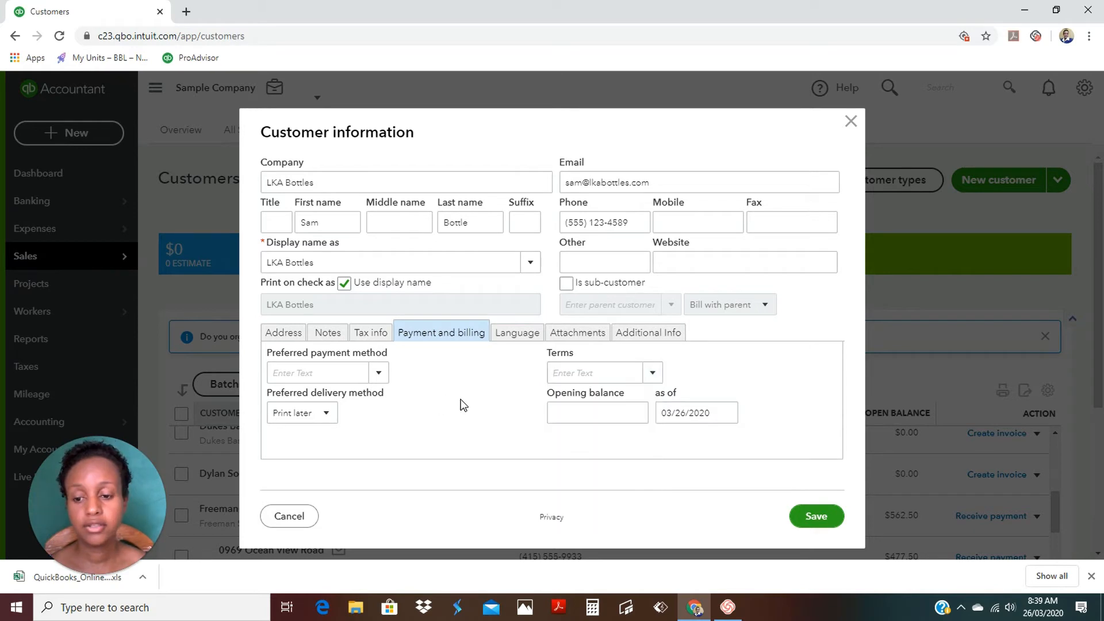
pyautogui.click(377, 374)
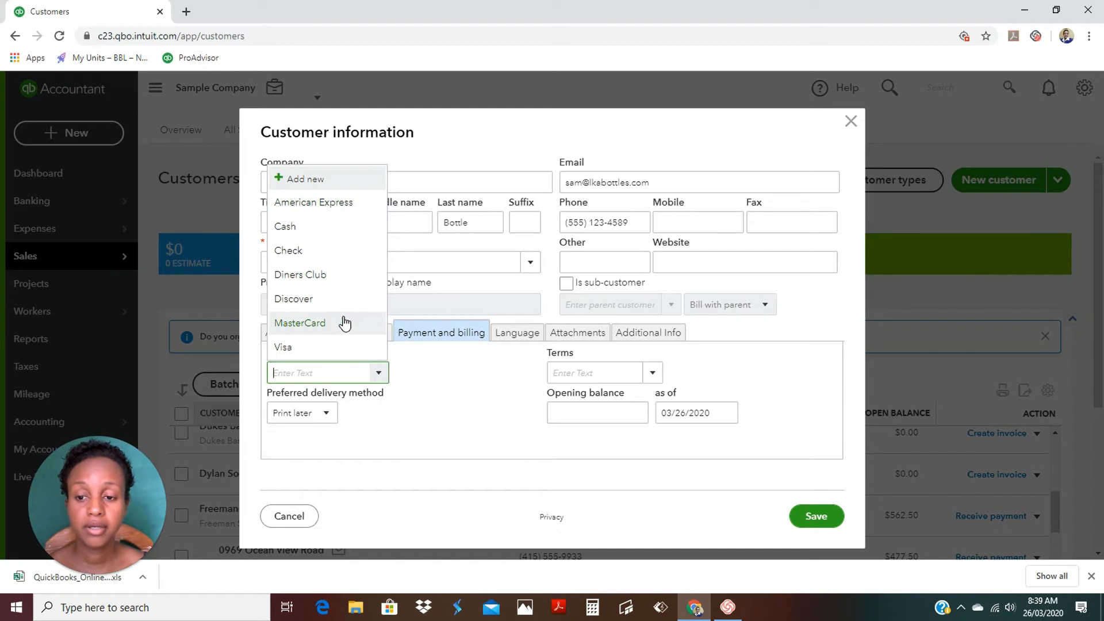
pyautogui.click(470, 394)
# Check Language, Attachments and Additional Info, leave customer type blank, and save LKA Bottles.
pyautogui.click(506, 337)
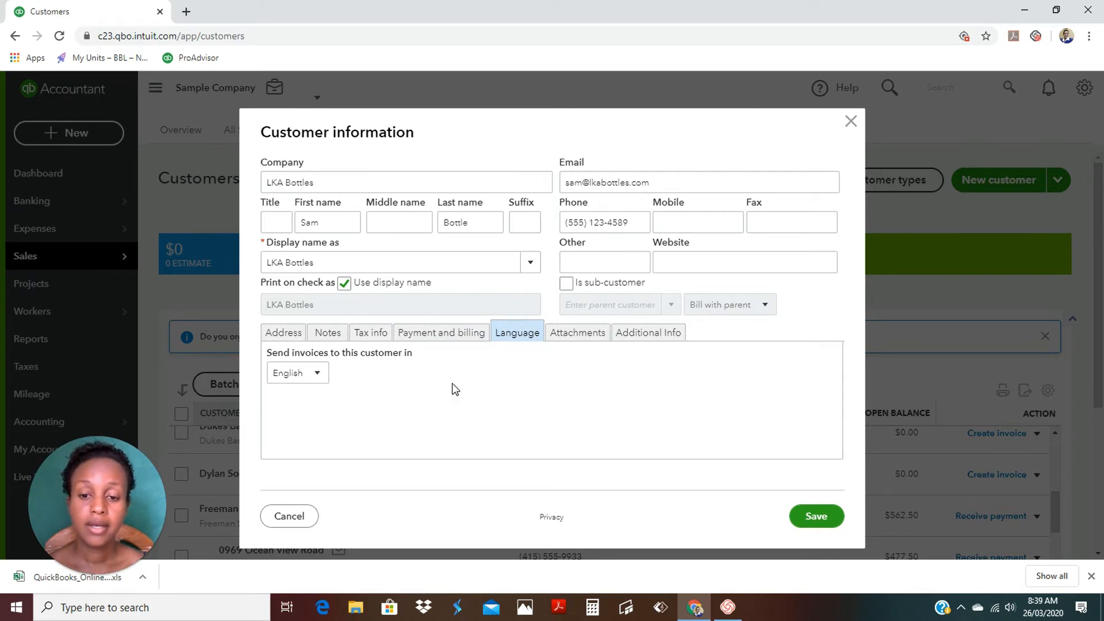
pyautogui.click(573, 334)
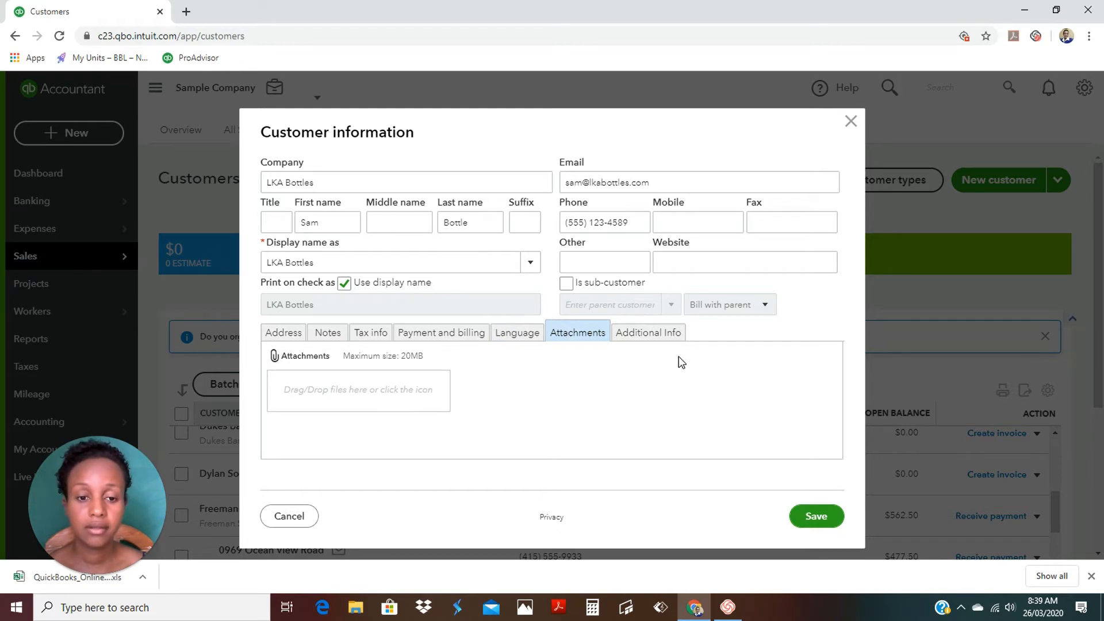
pyautogui.click(668, 339)
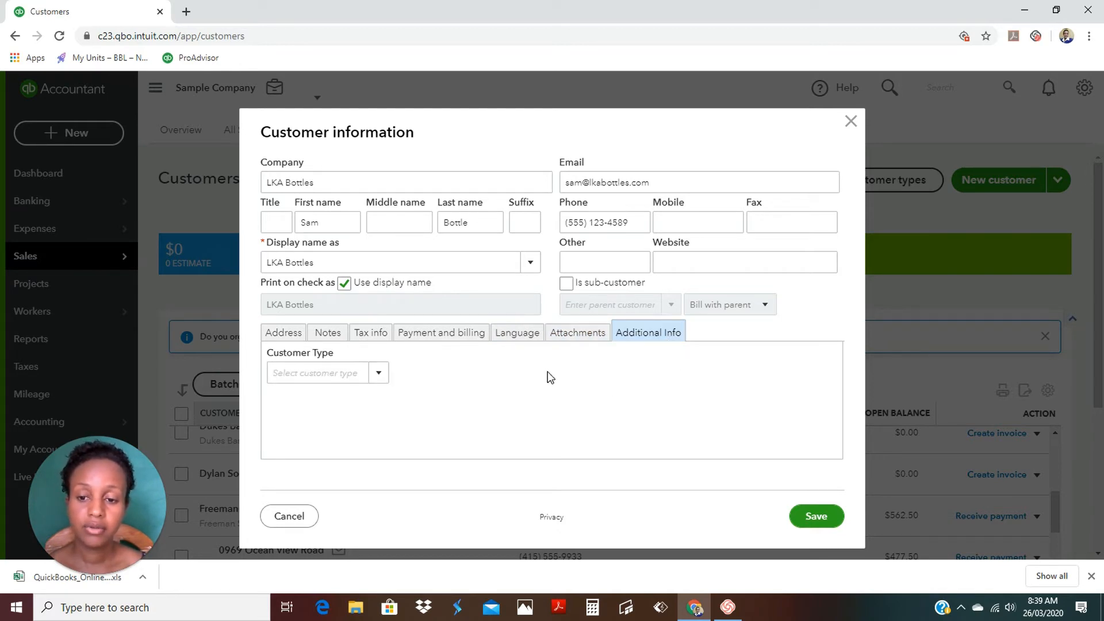
pyautogui.click(379, 374)
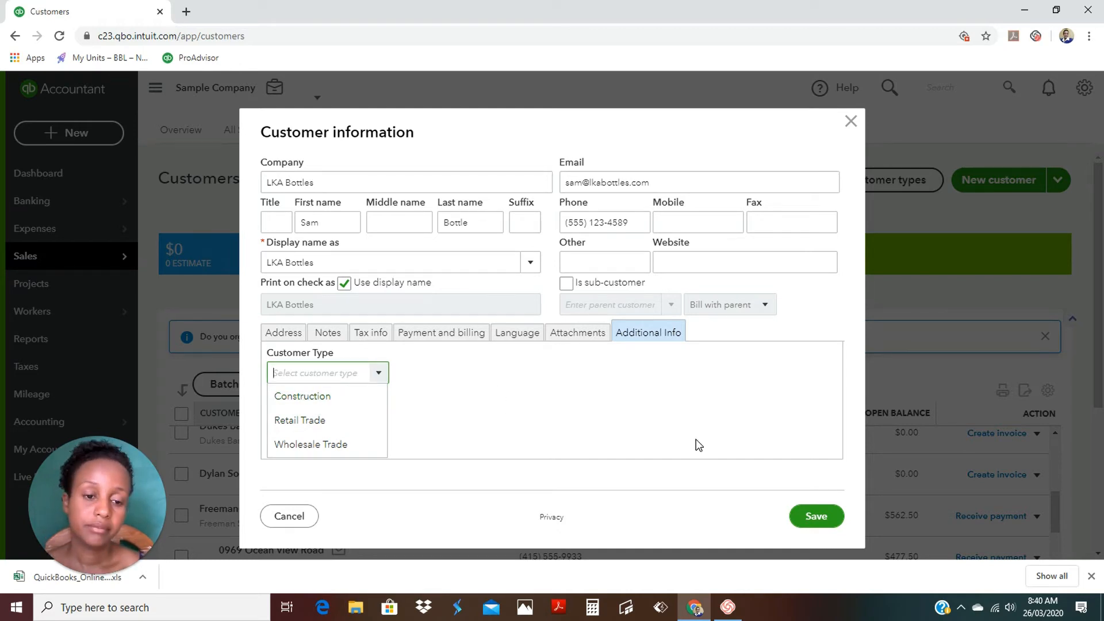
pyautogui.click(604, 372)
pyautogui.click(282, 332)
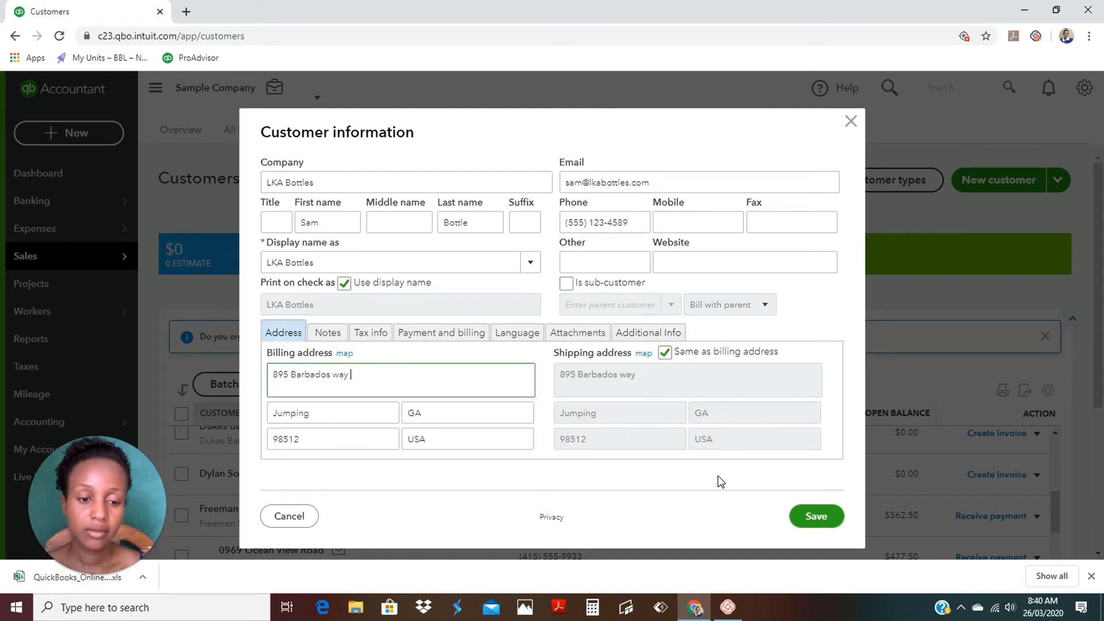
pyautogui.click(816, 517)
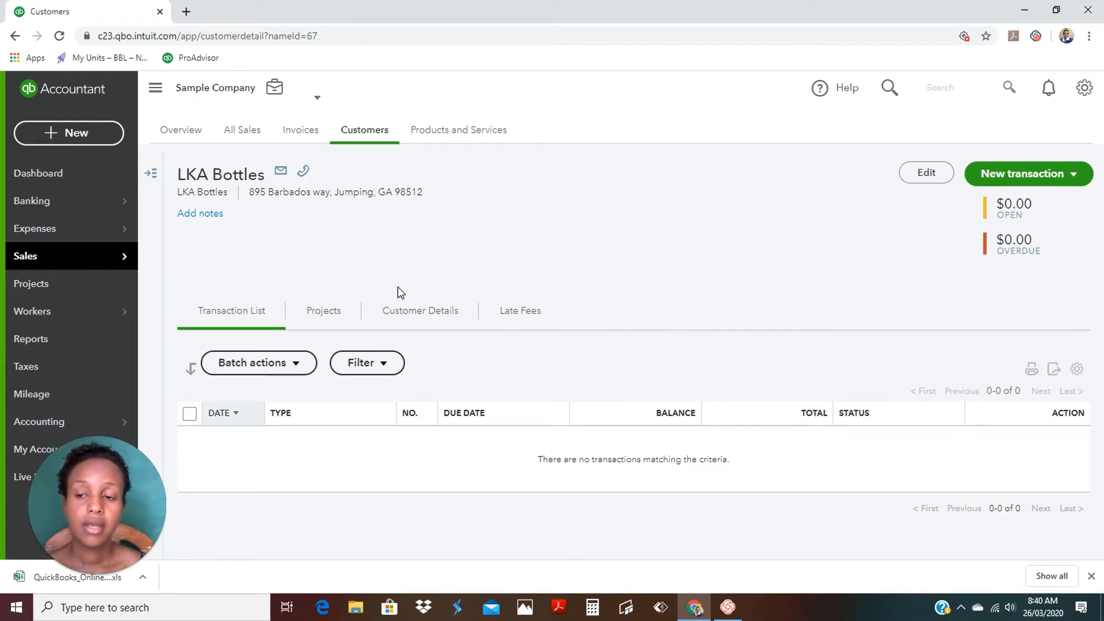
# Return from the LKA Bottles page to the full Customers list.
pyautogui.click(367, 136)
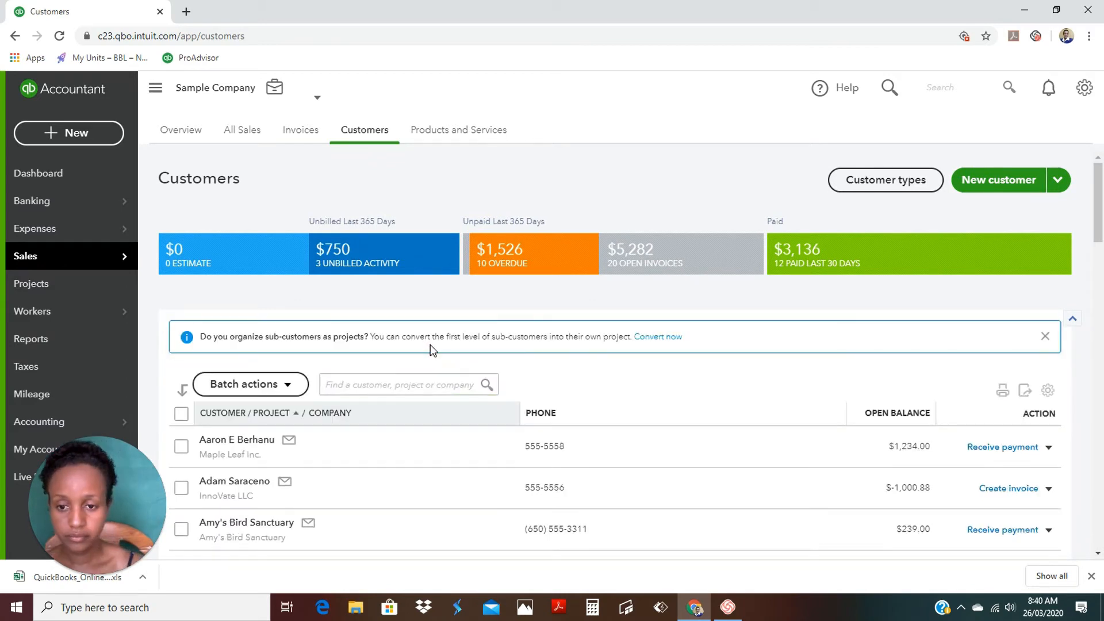
# Search the customers for 'LKA' and open the LKA Bottles customer page.
pyautogui.click(432, 383)
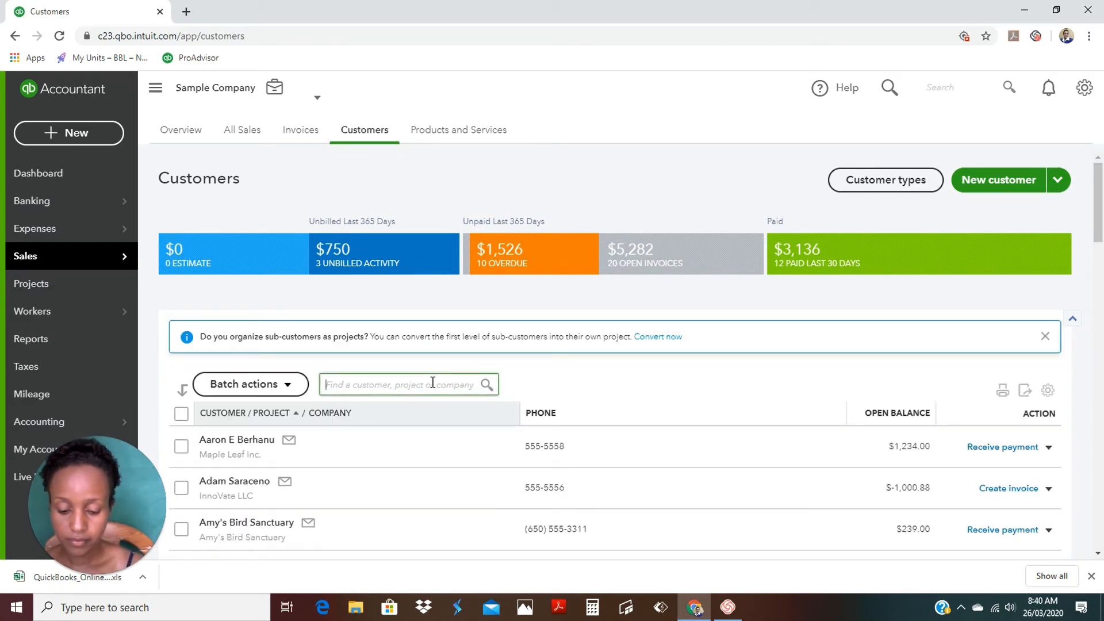
pyautogui.write('LKA')
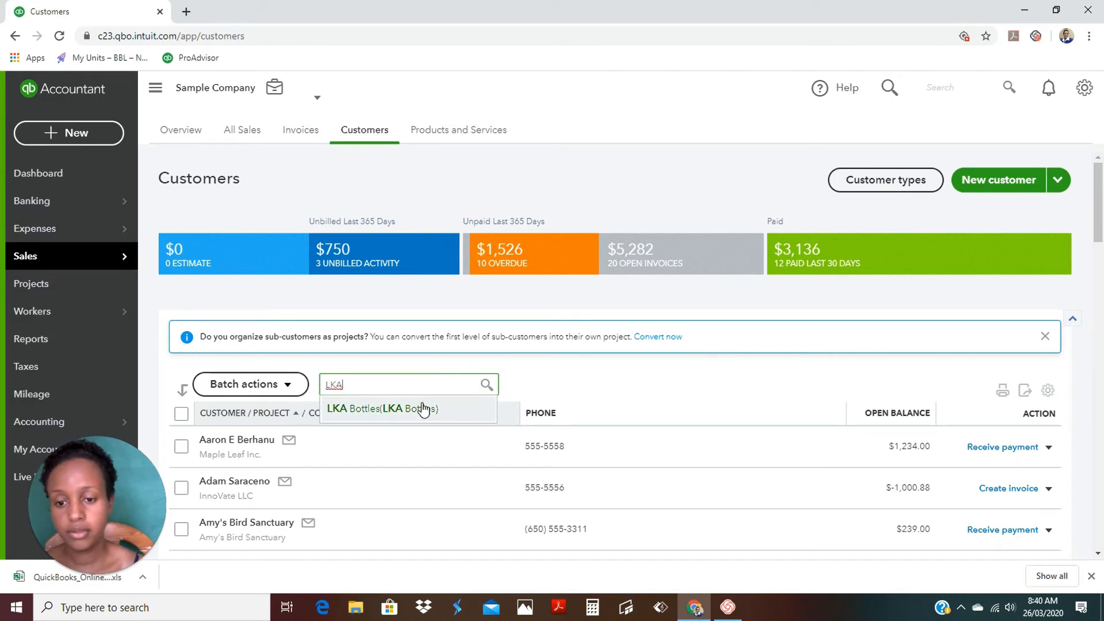
pyautogui.click(423, 409)
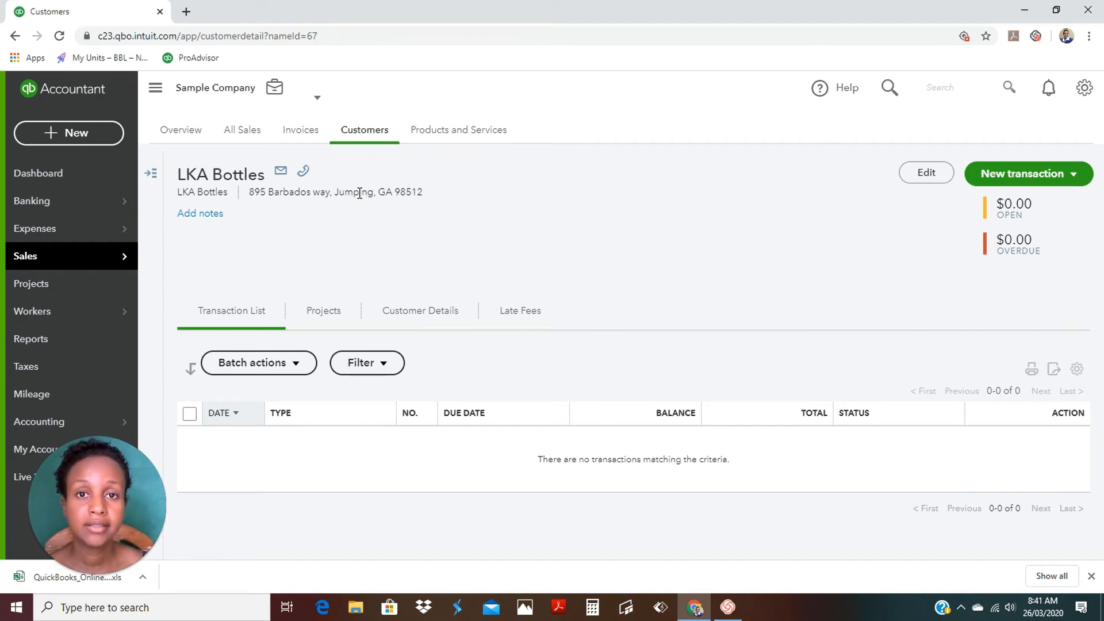
# Open the LKA Bottles customer information and close it without changes.
pyautogui.click(932, 178)
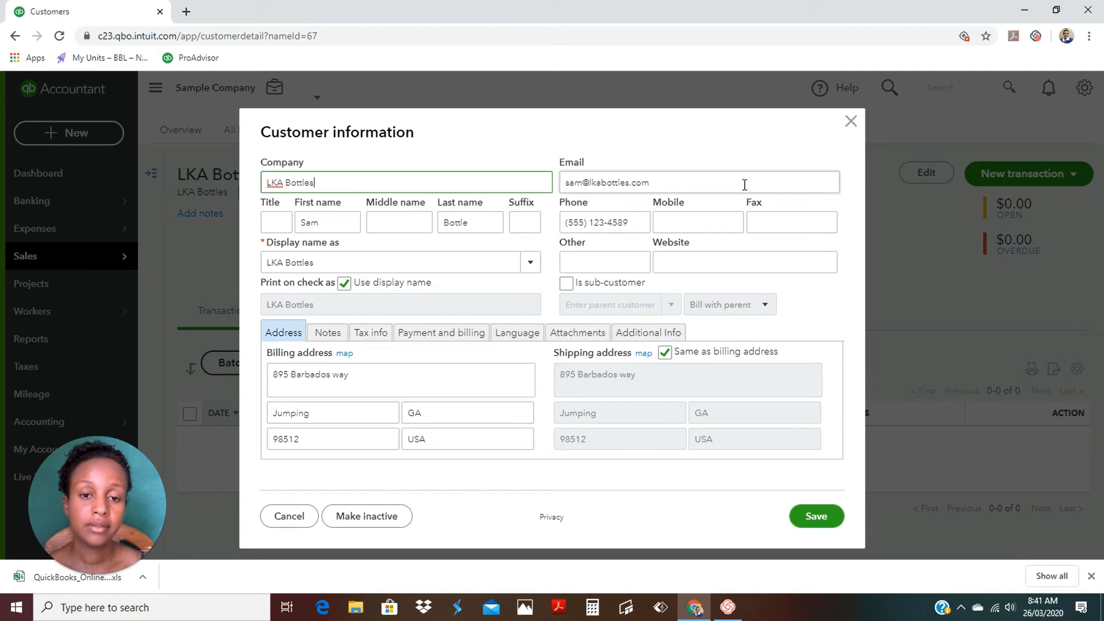
pyautogui.click(849, 123)
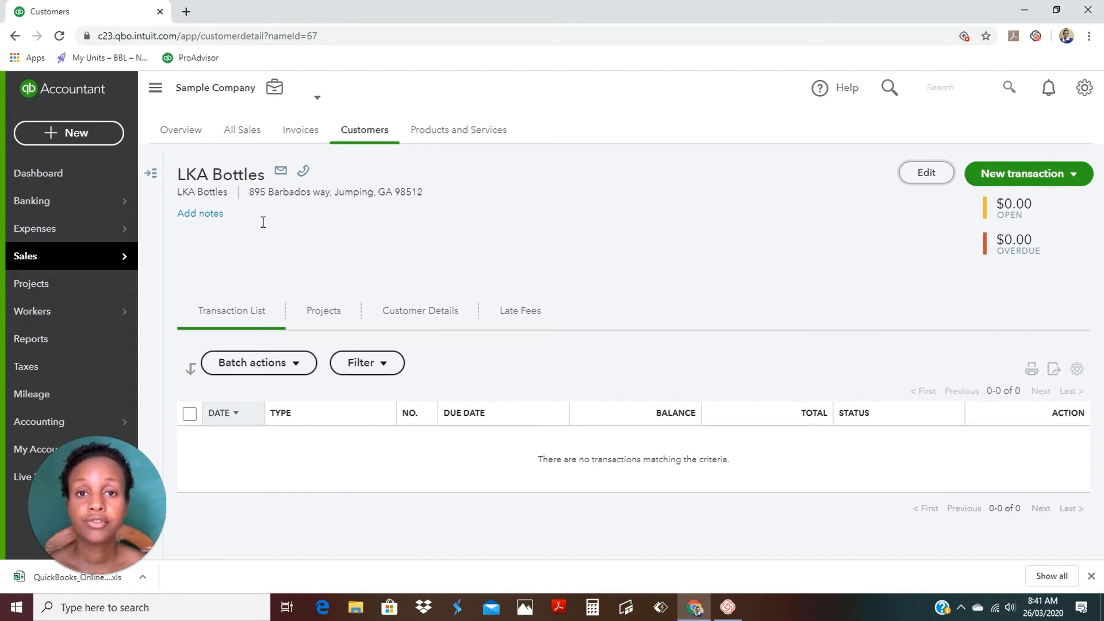
pyautogui.click(1074, 175)
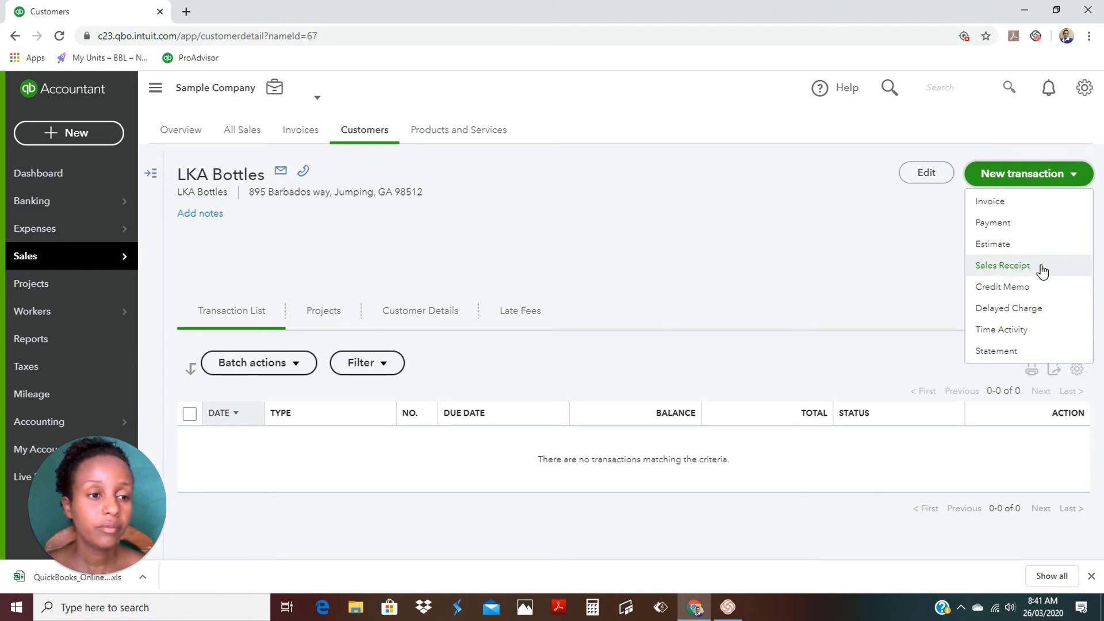
pyautogui.click(989, 202)
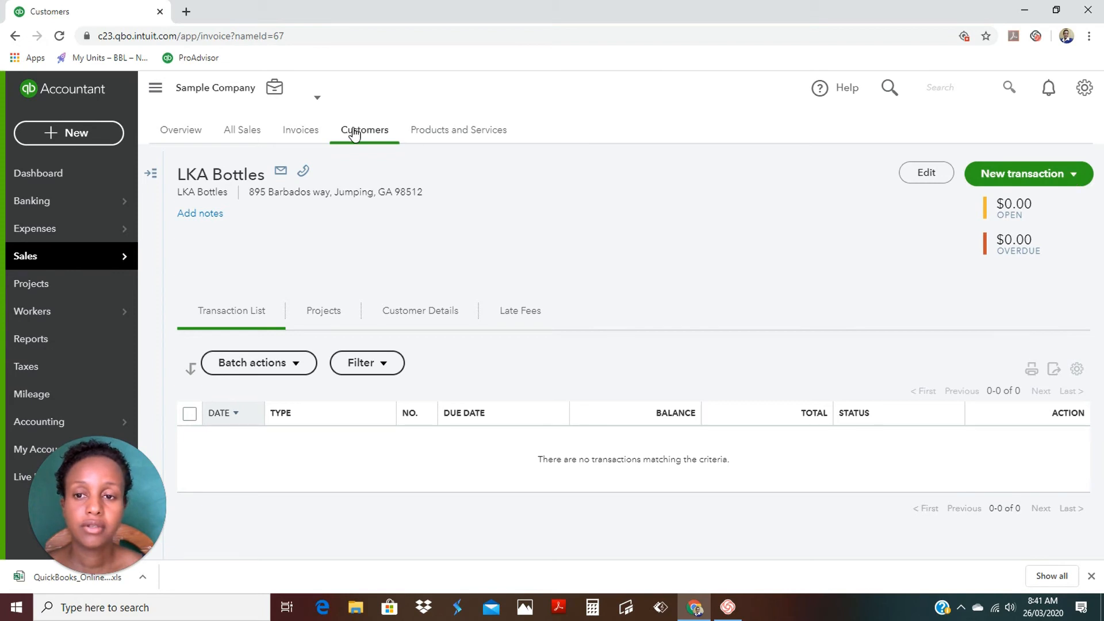
pyautogui.click(301, 134)
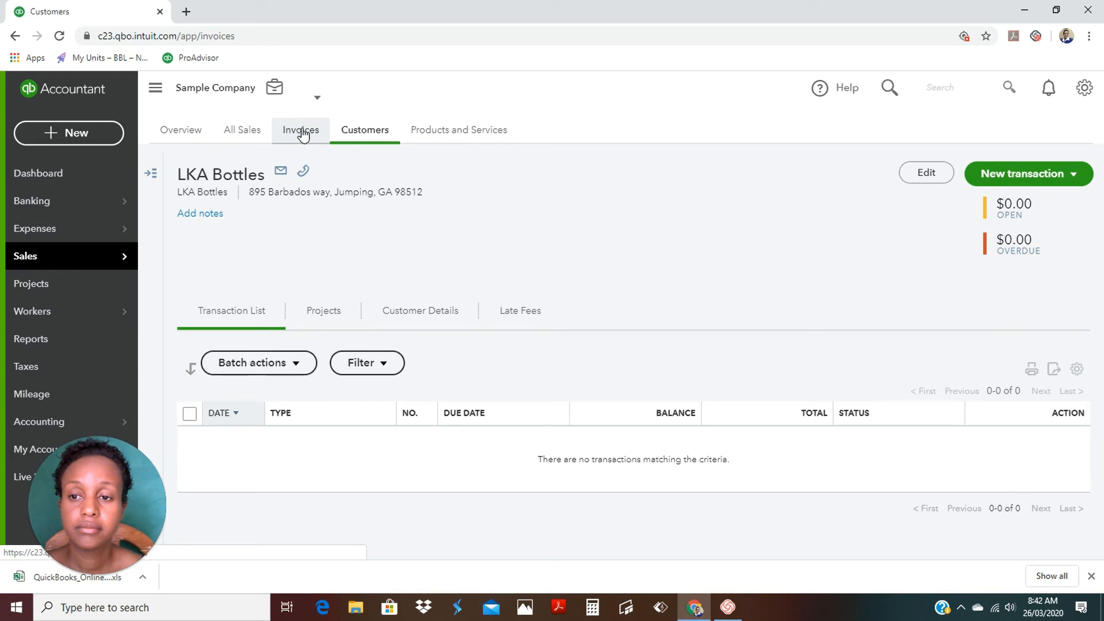
# Open the Invoices list under Sales and view the New invoice options, including Import invoices.
pyautogui.click(299, 133)
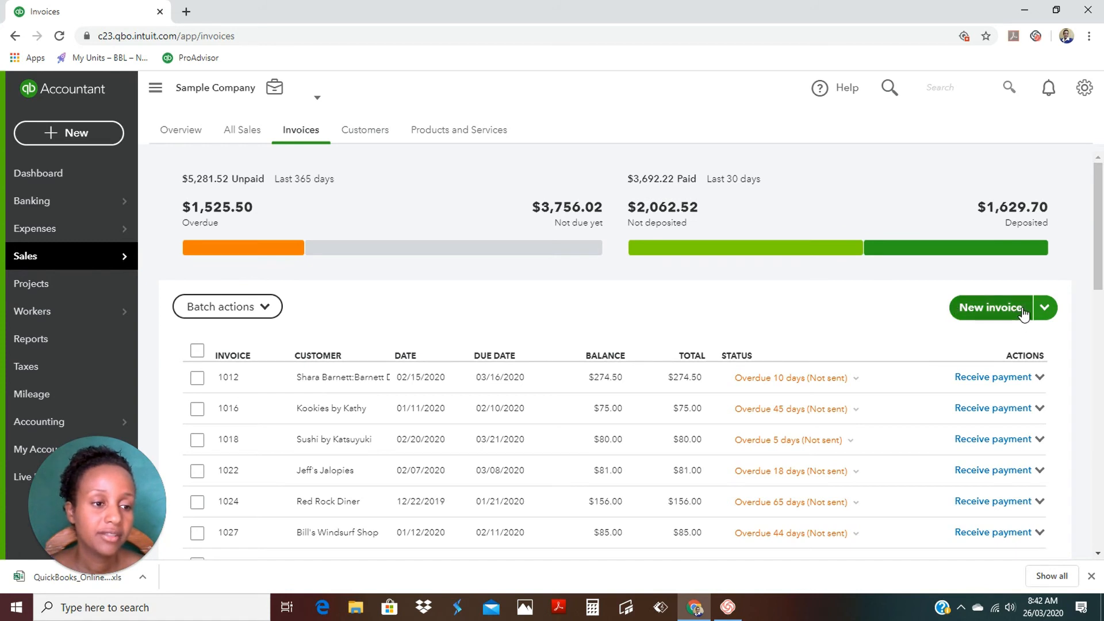
pyautogui.click(986, 309)
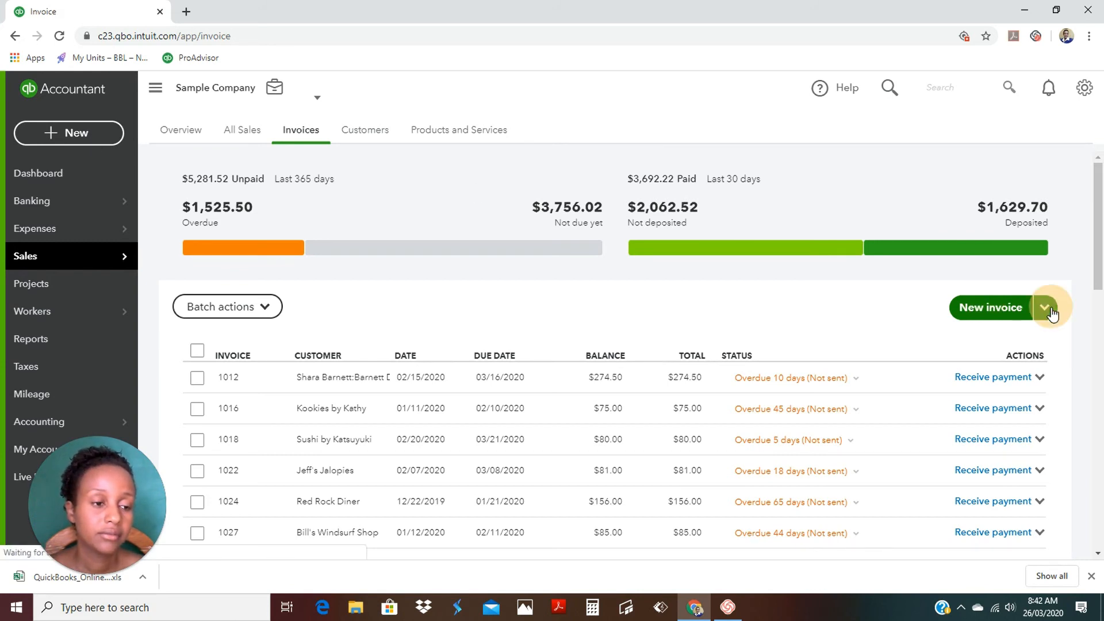
pyautogui.click(995, 308)
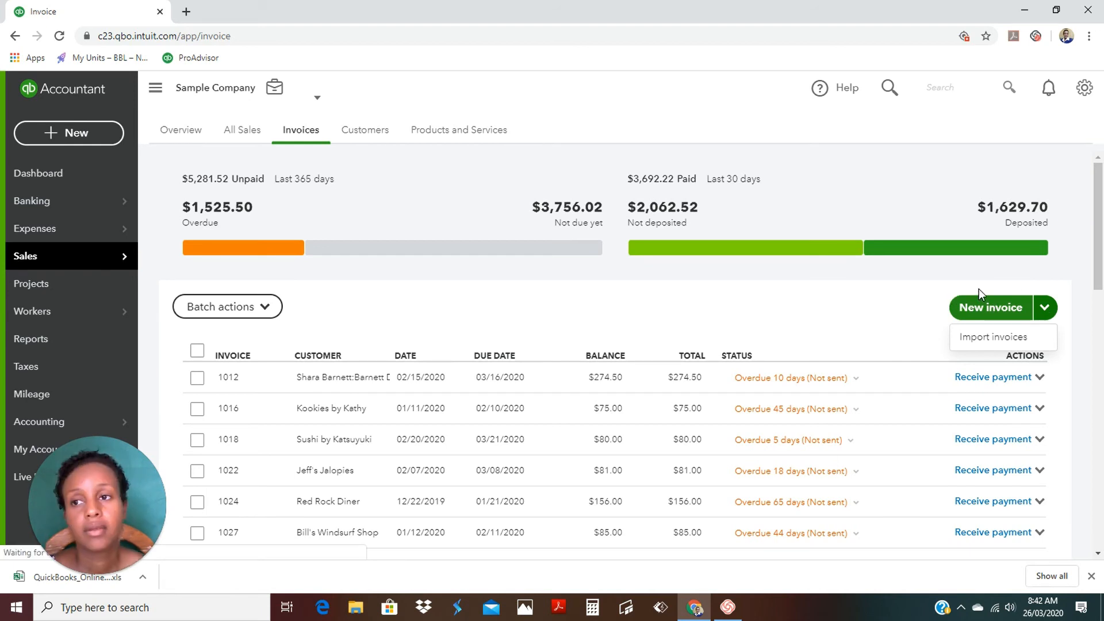
pyautogui.click(976, 308)
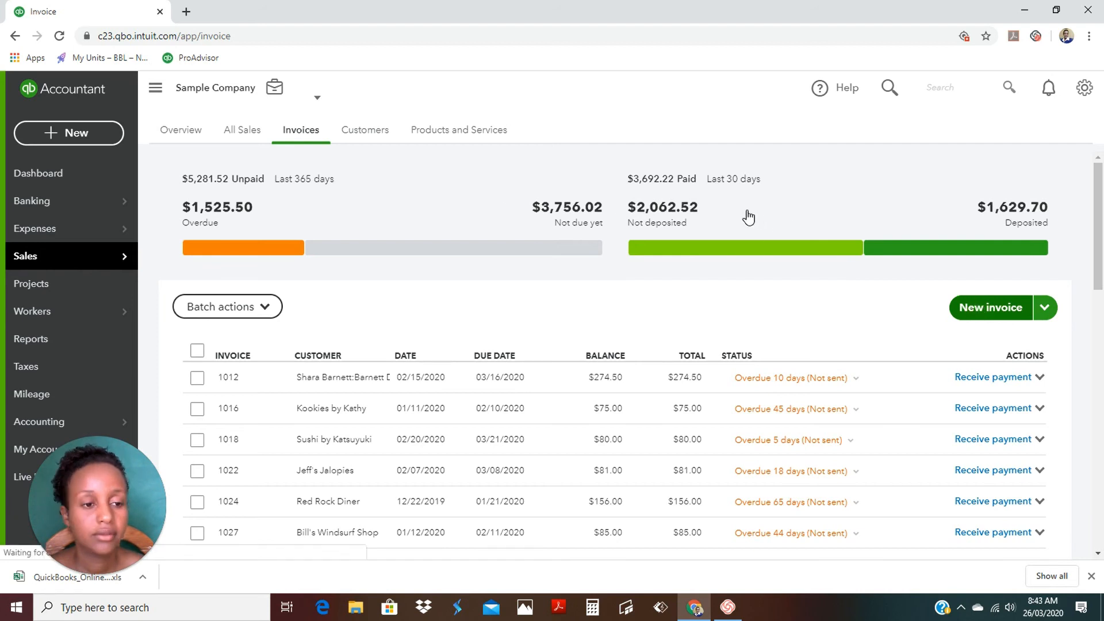
# Start a new invoice, add a typed customer name as new, then dismiss its details unsaved.
pyautogui.click(986, 306)
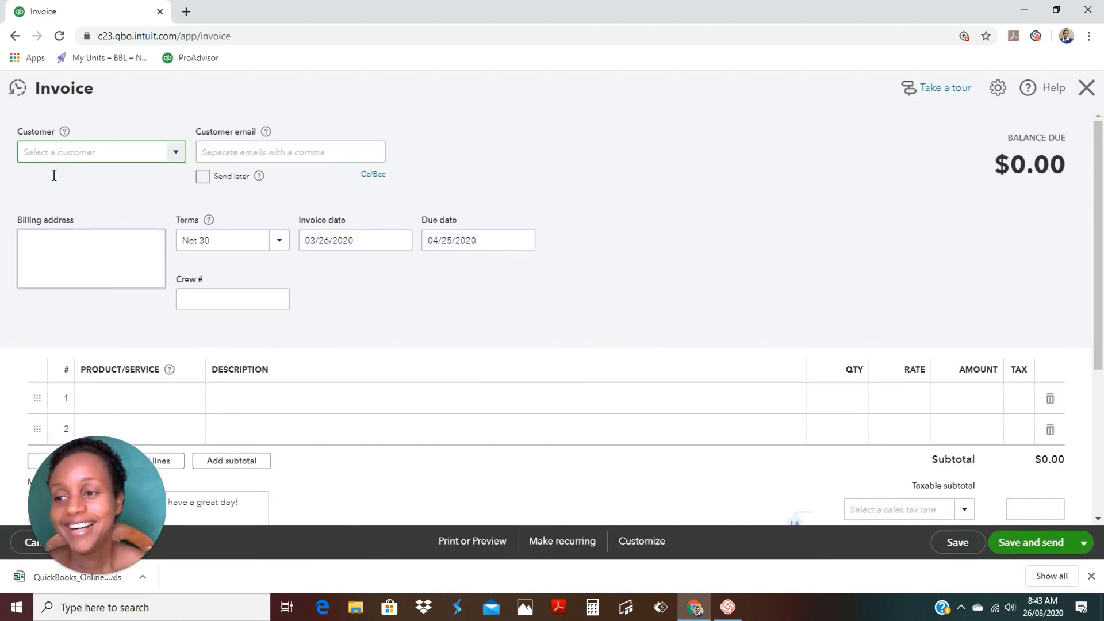
pyautogui.click(60, 151)
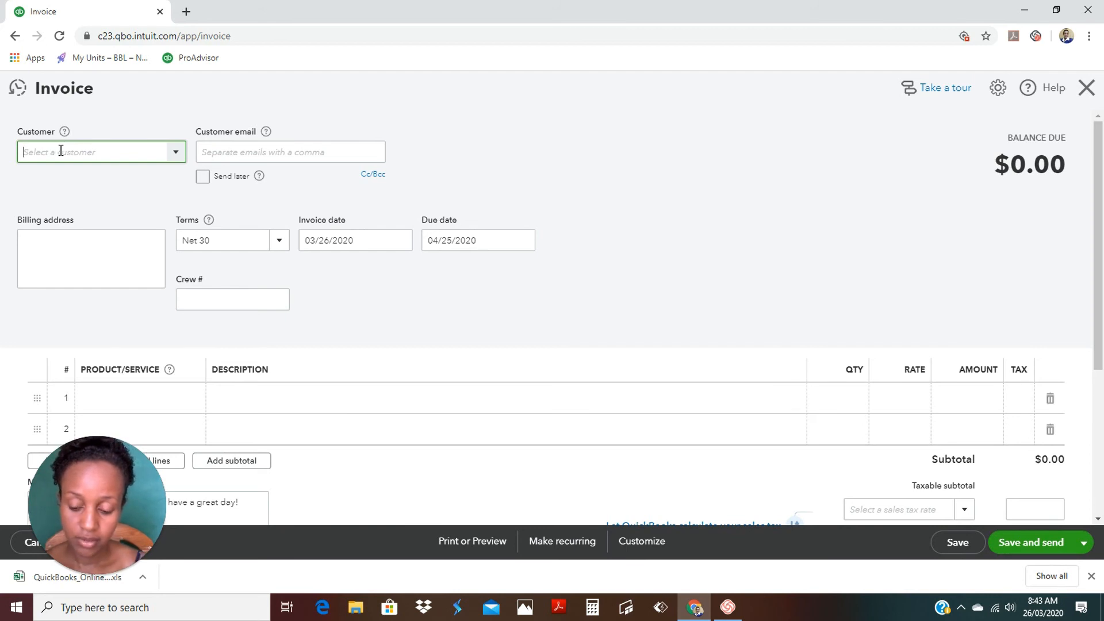
pyautogui.write('SOP')
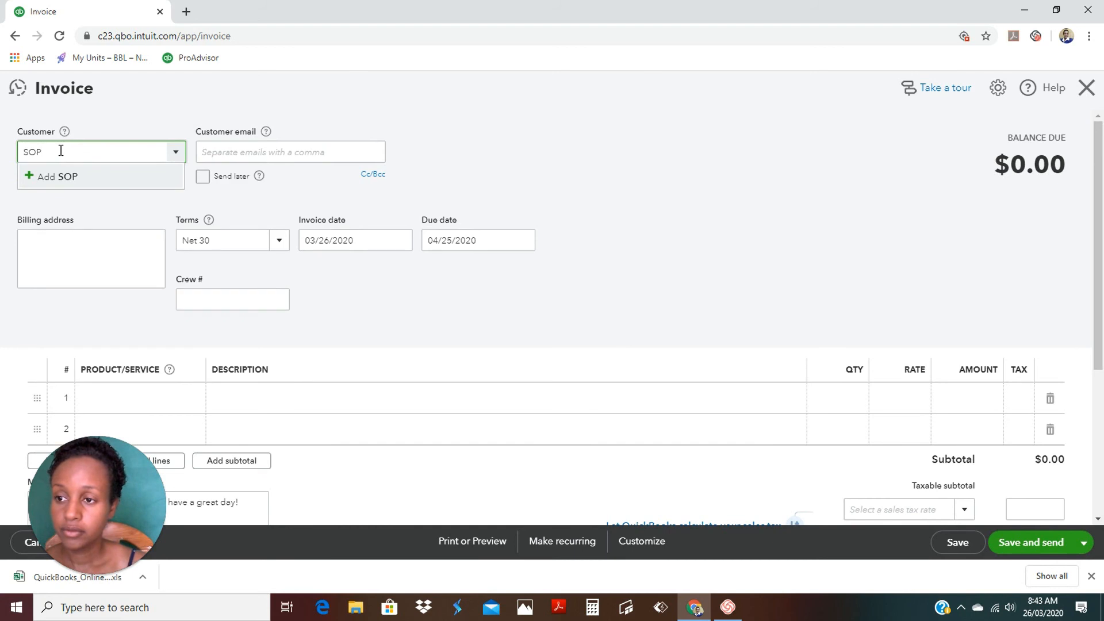
pyautogui.write('HIE')
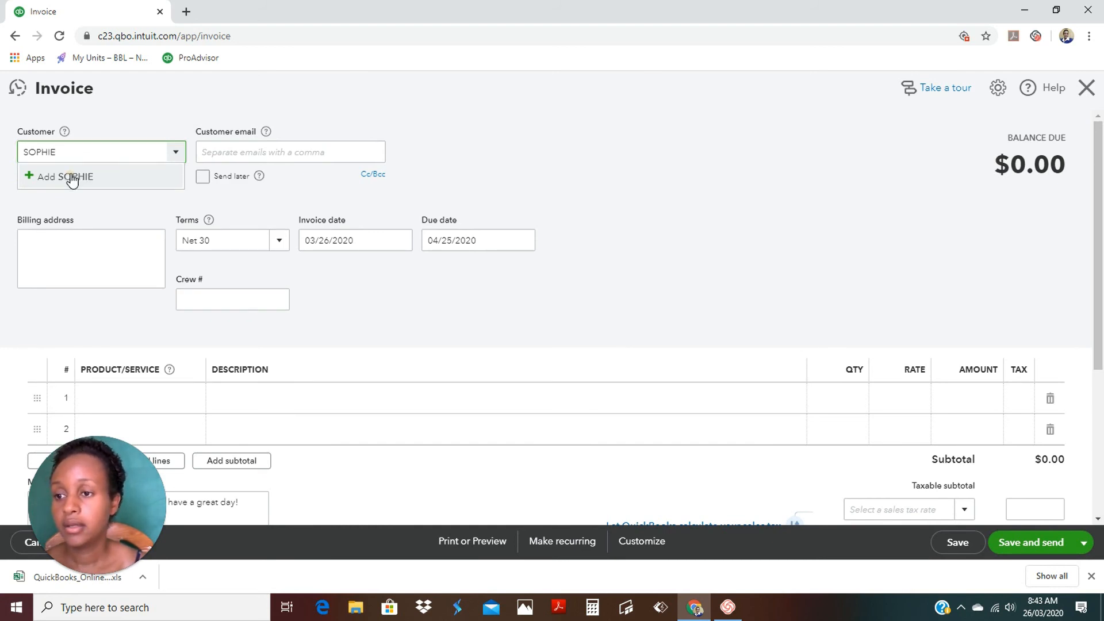
pyautogui.click(72, 177)
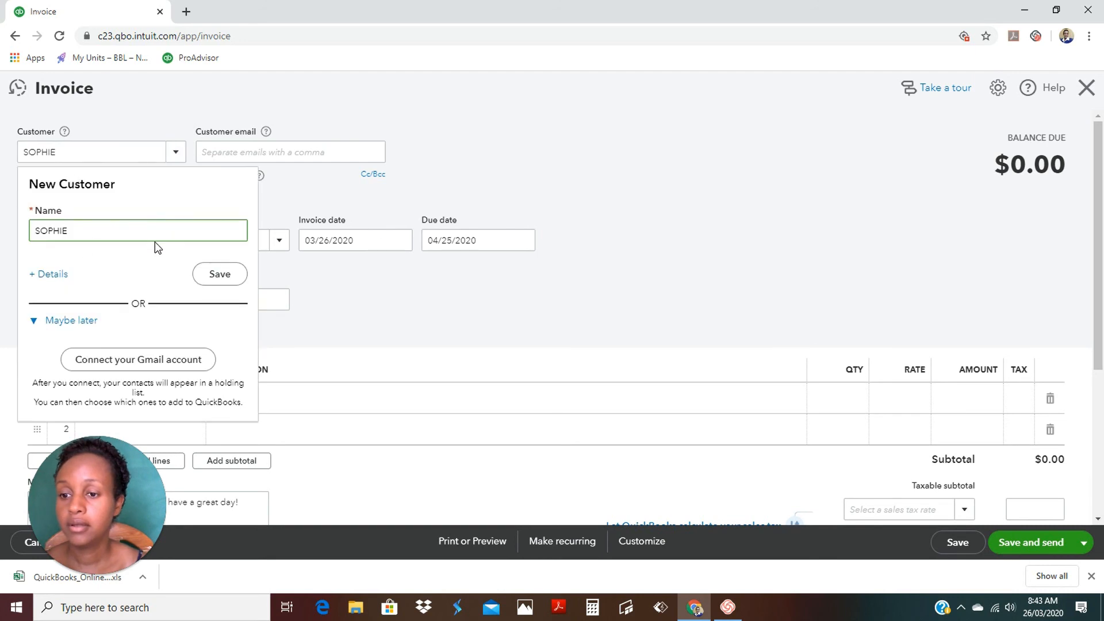
pyautogui.click(52, 275)
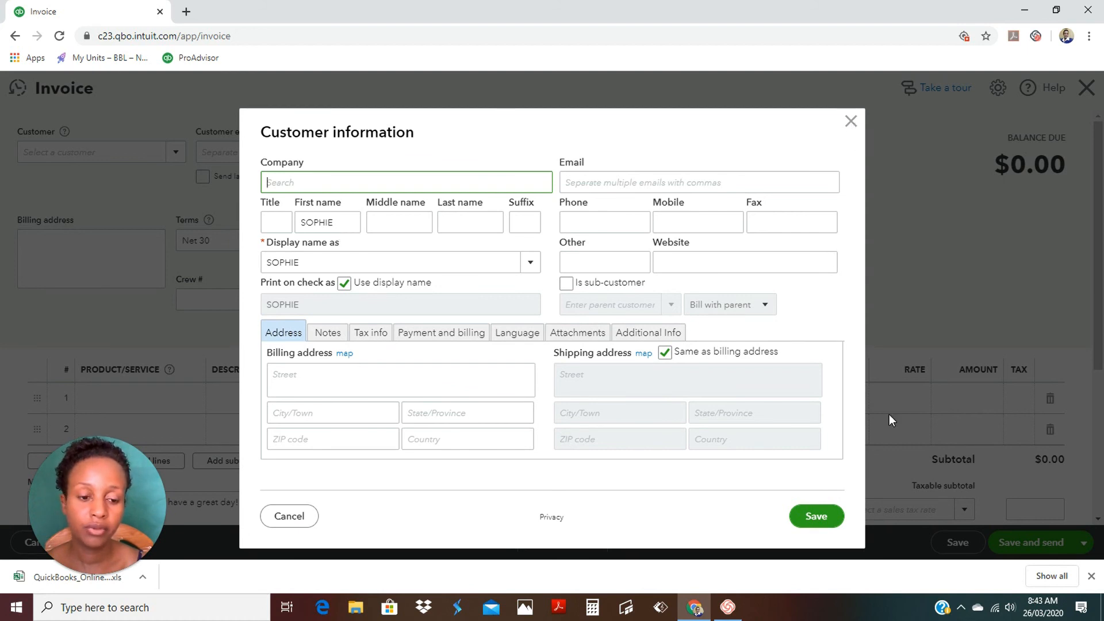
pyautogui.click(852, 122)
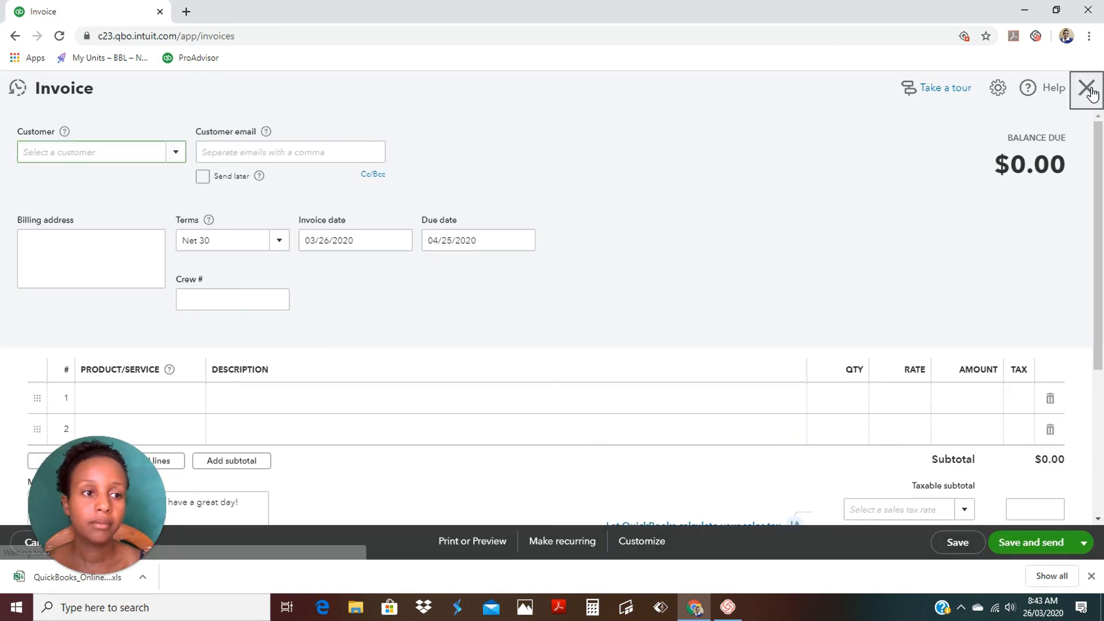
# Close the blank invoice form to return to the Invoices list, dismissing the gear menu.
pyautogui.click(1089, 91)
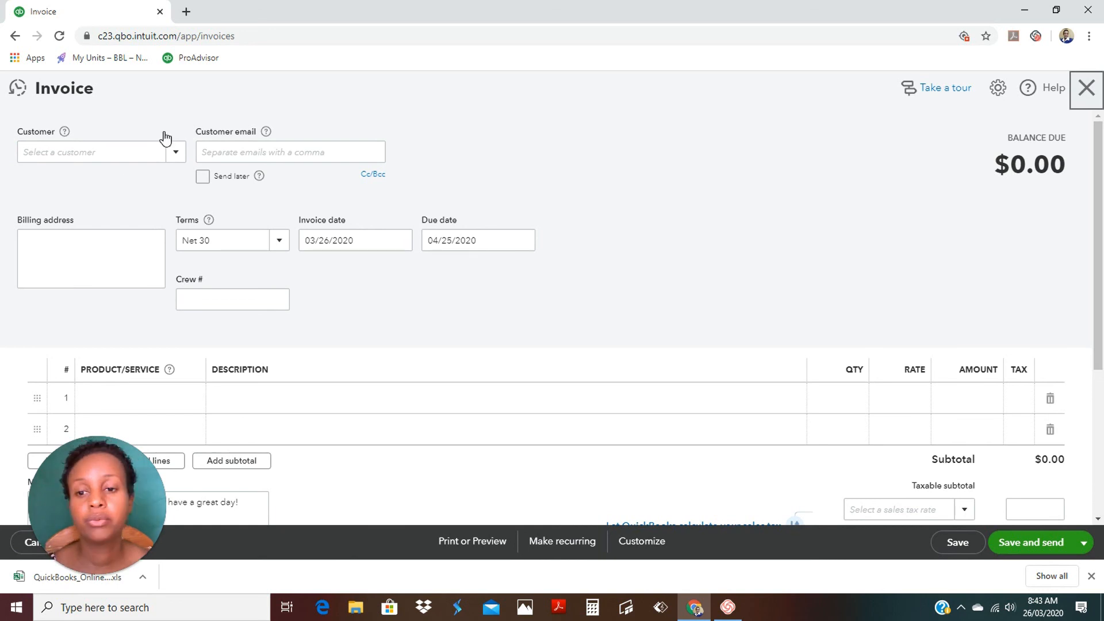
pyautogui.click(1087, 90)
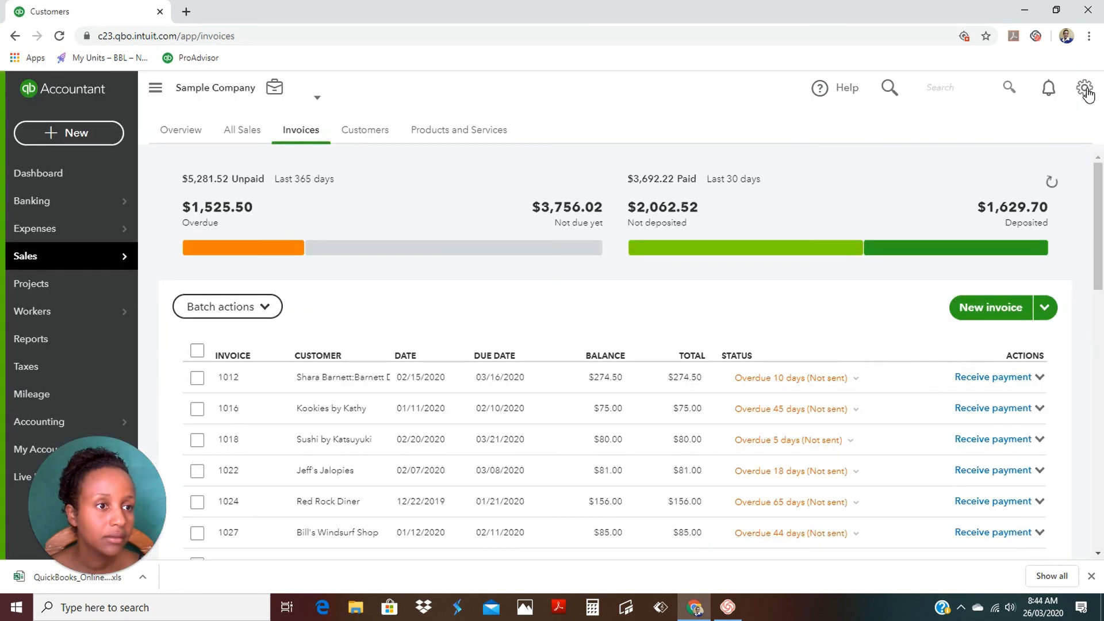
pyautogui.click(1069, 100)
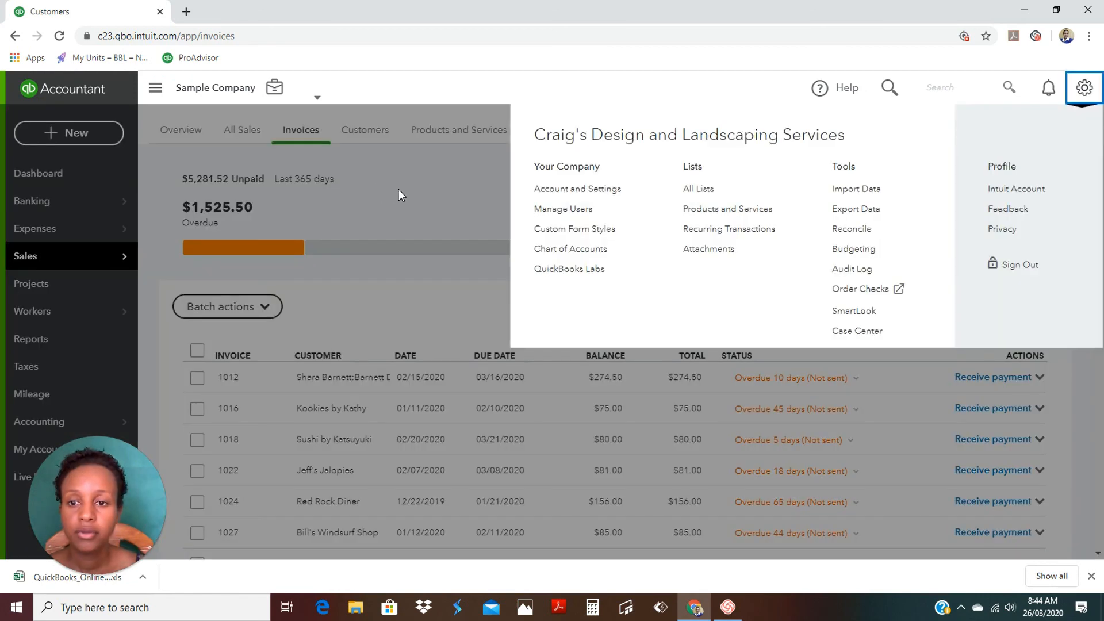
pyautogui.click(398, 189)
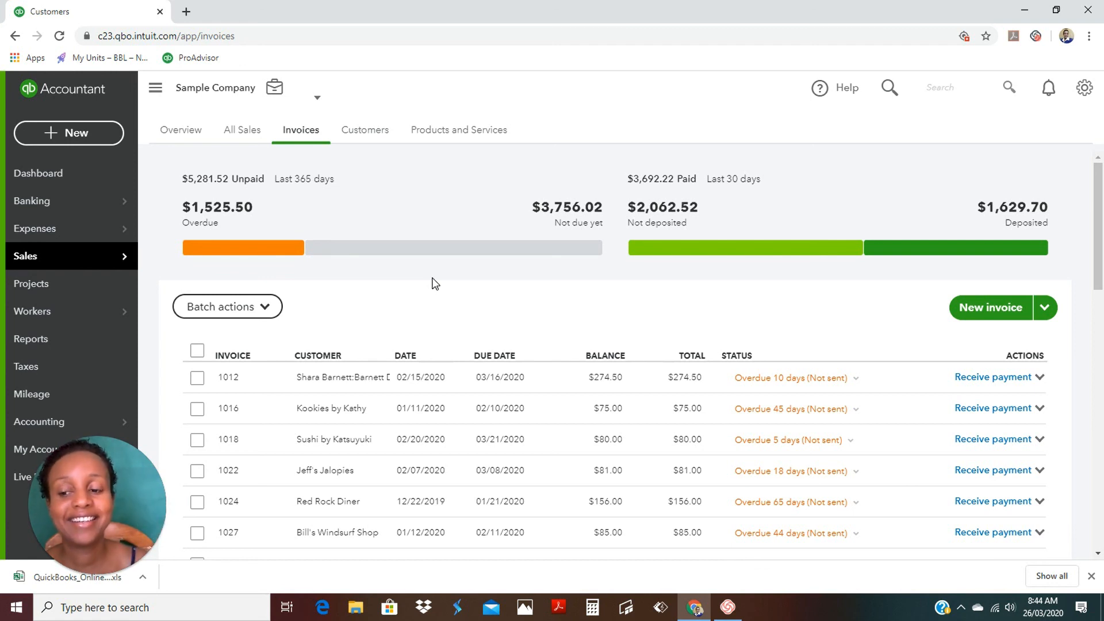
pyautogui.moveTo(90, 574)
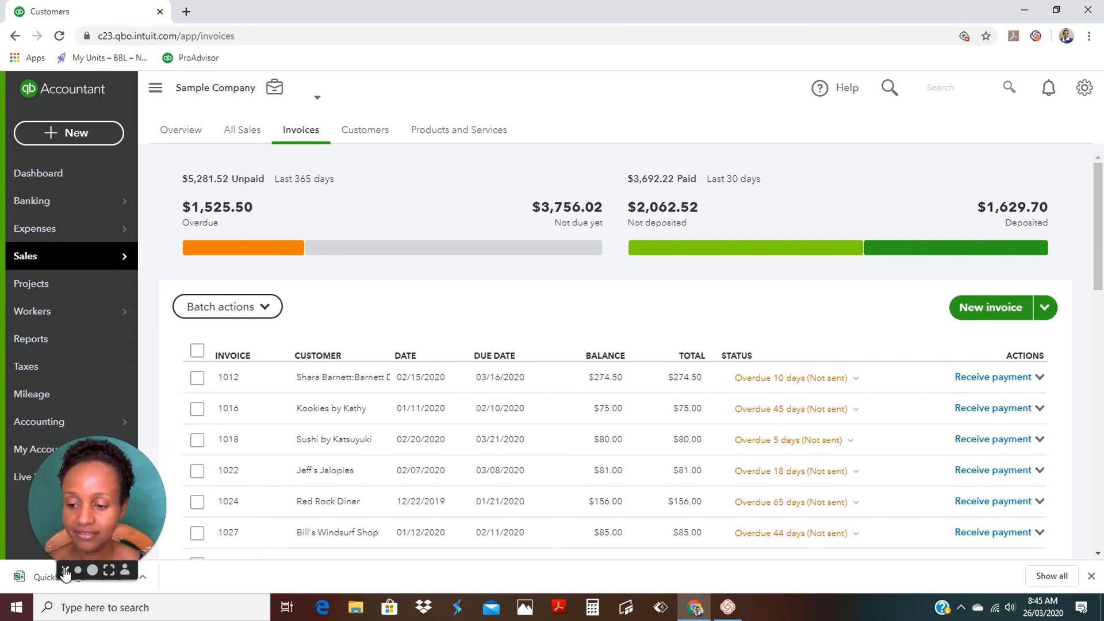
pyautogui.click(65, 574)
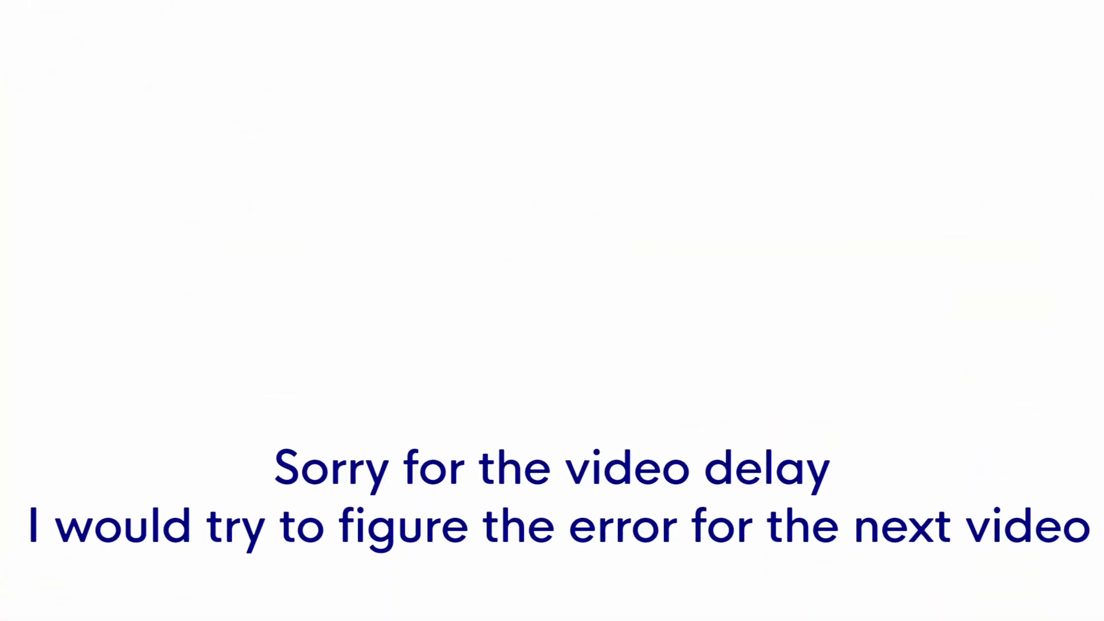